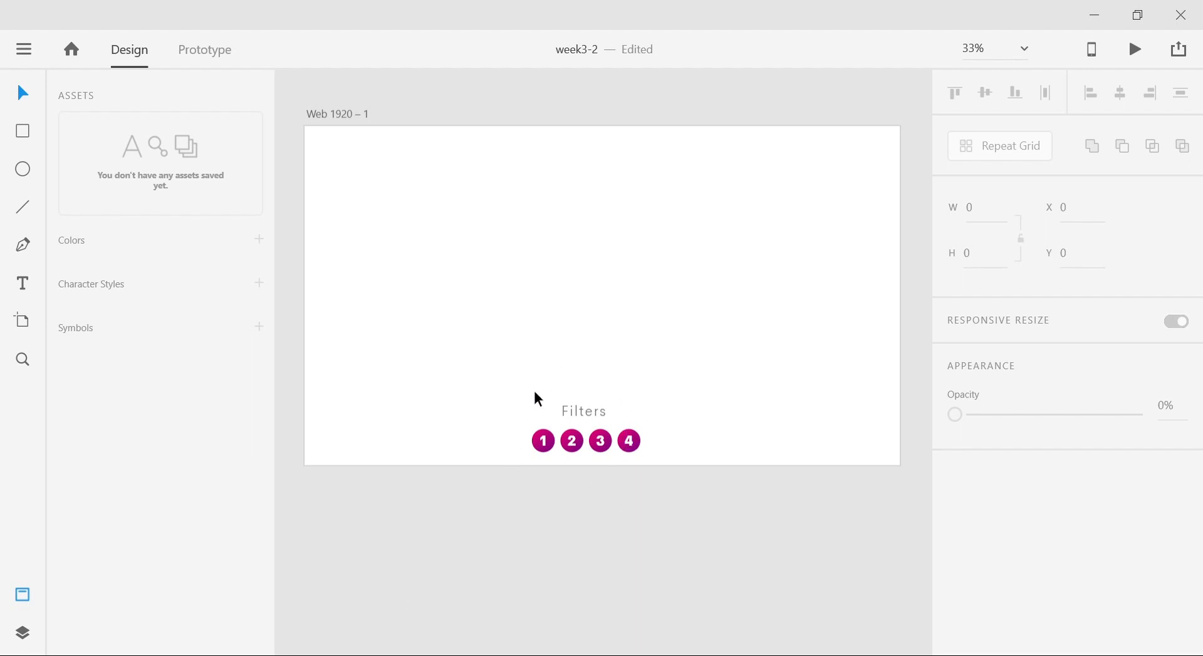
- Draw a large rectangle above the Filters heading on the artboard
{"action": "scroll", "coordinate": [612, 464], "scroll_direction": "up", "scroll_amount": 5}
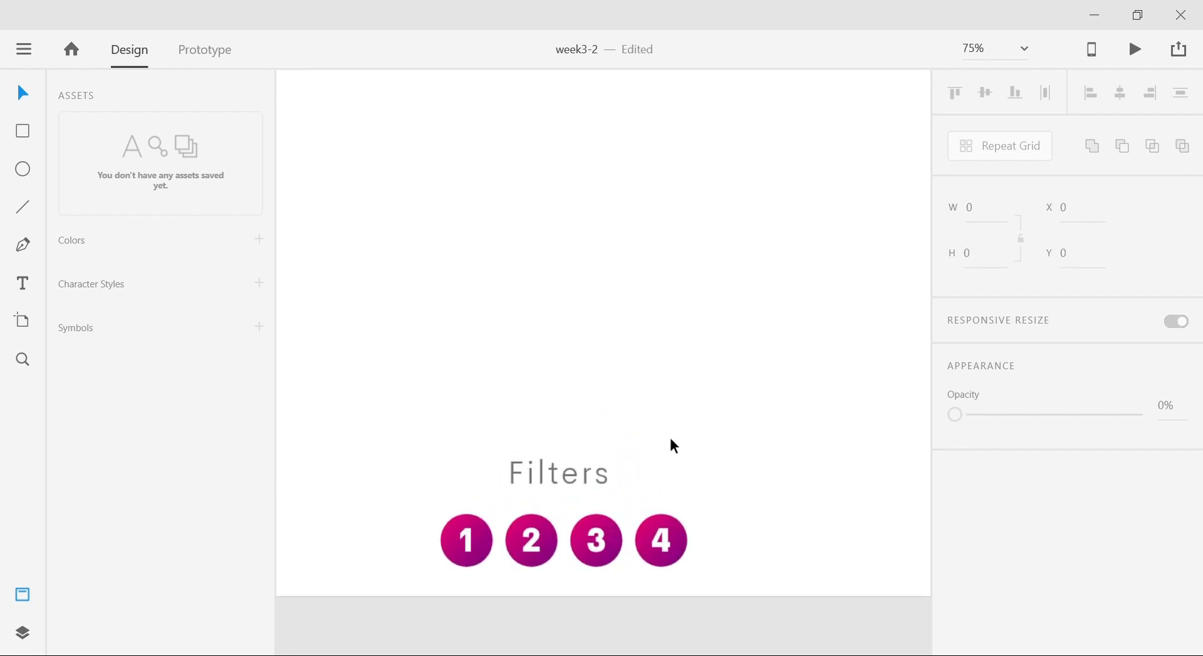
{"action": "left_click_drag", "start_coordinate": [669, 446], "coordinate": [691, 385]}
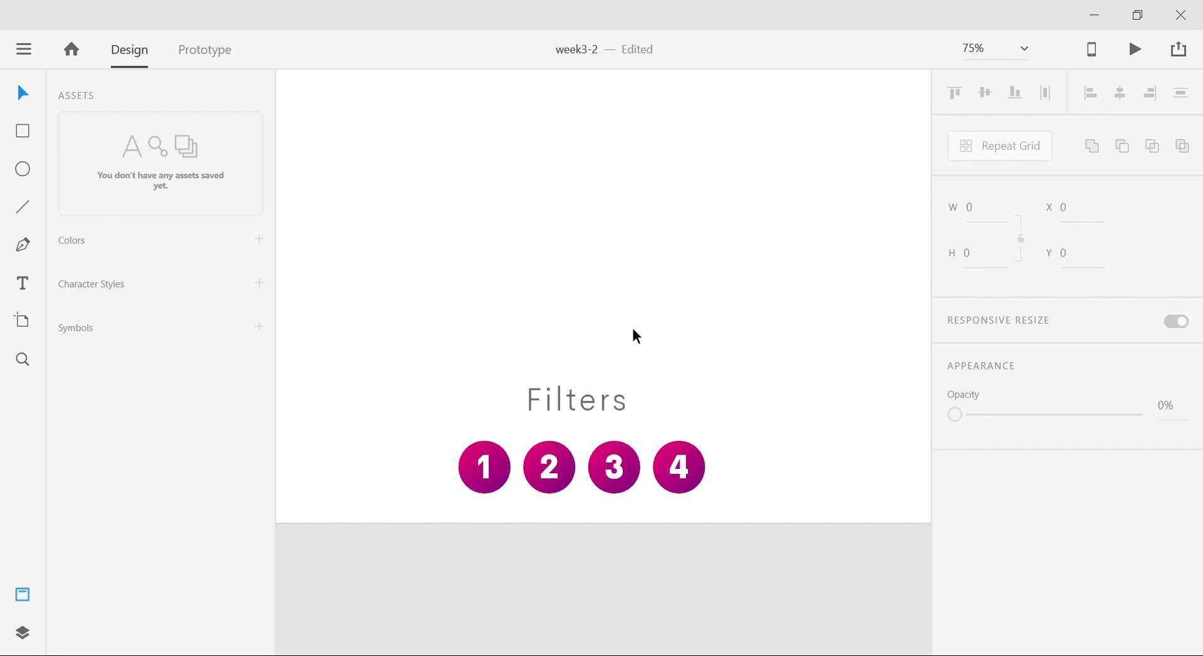
{"action": "key", "text": "ctrl+minus"}
{"action": "key", "text": "ctrl+minus"}
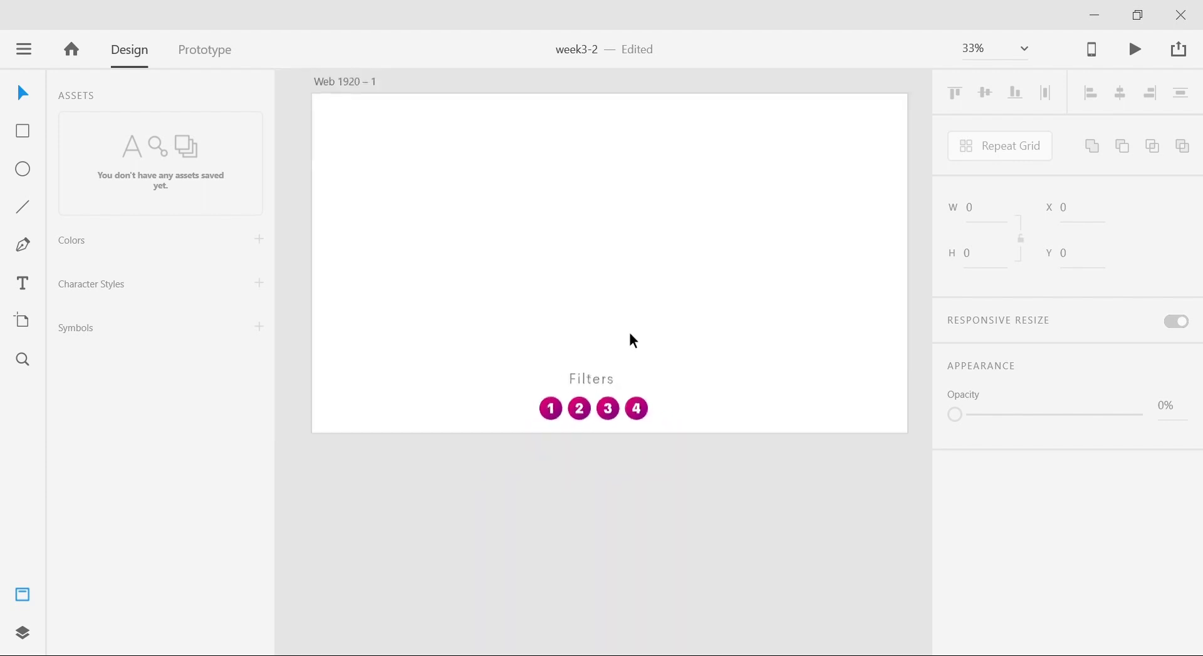
{"action": "left_click_drag", "start_coordinate": [664, 259], "coordinate": [665, 283]}
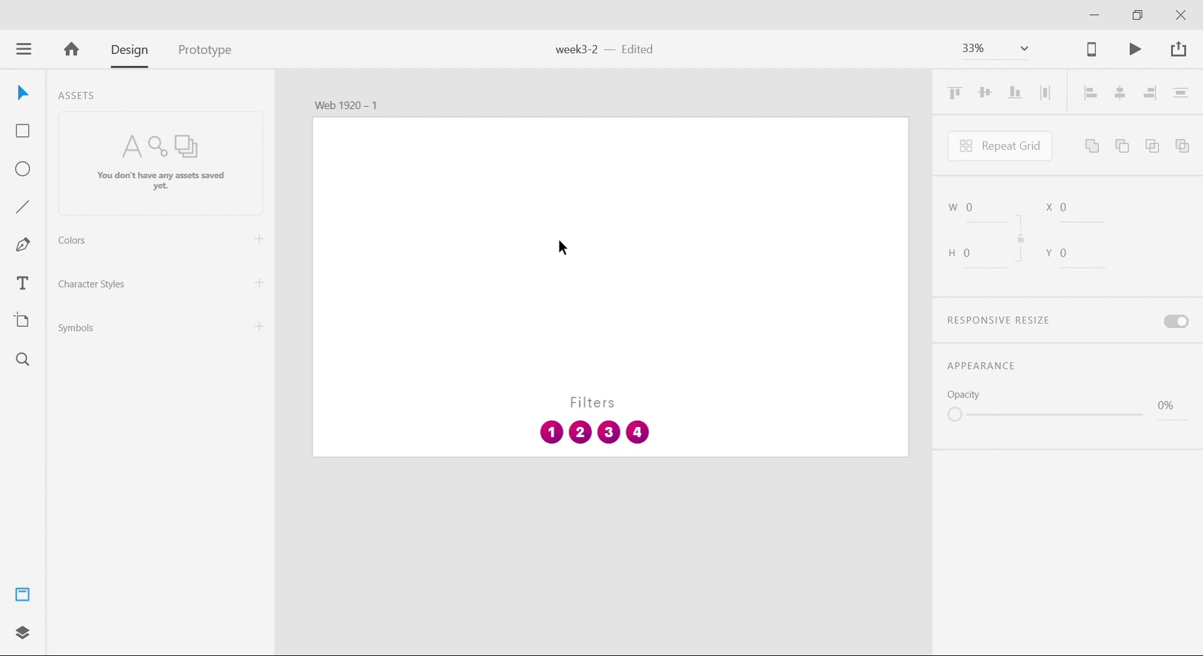
{"action": "left_click", "coordinate": [21, 134]}
{"action": "left_click_drag", "start_coordinate": [441, 166], "coordinate": [828, 368]}
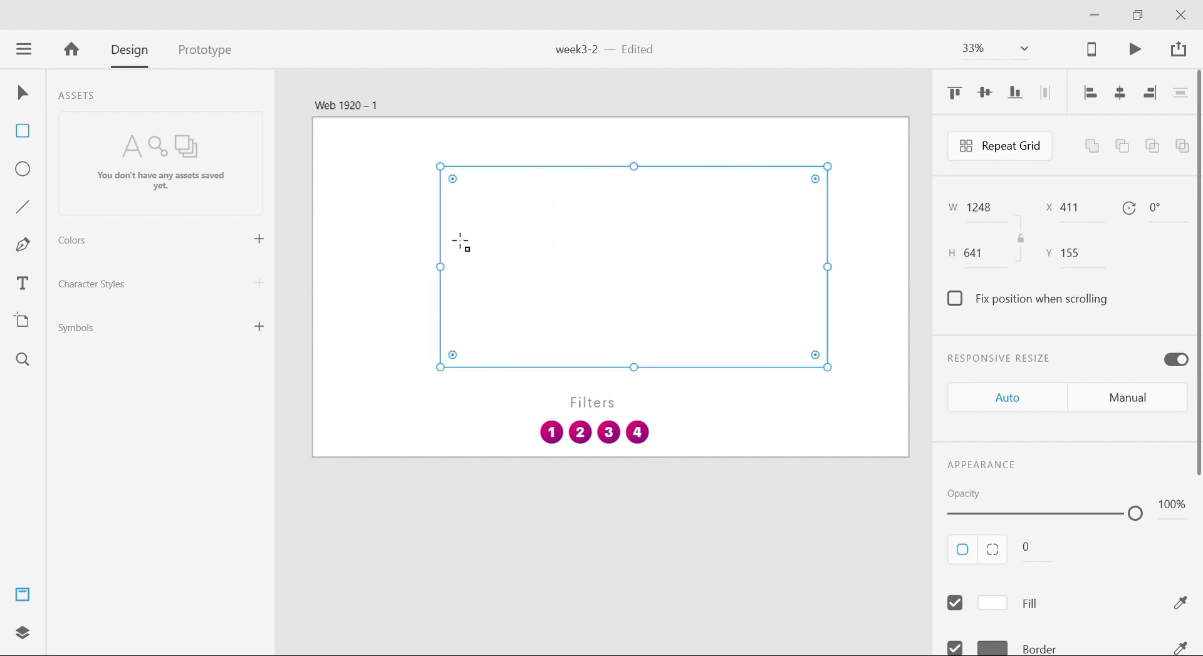
- Centre the rectangle on the artboard, aligned with the heading and button circles
{"action": "left_click", "coordinate": [23, 93]}
{"action": "left_click_drag", "start_coordinate": [555, 280], "coordinate": [534, 277]}
{"action": "left_click_drag", "start_coordinate": [685, 298], "coordinate": [668, 303]}
{"action": "left_click_drag", "start_coordinate": [708, 502], "coordinate": [389, 234]}
{"action": "left_click_drag", "start_coordinate": [555, 240], "coordinate": [570, 228]}
{"action": "left_click", "coordinate": [628, 477]}
- Drop the outdoor photo file into the rectangle
{"action": "key", "text": "ctrl+equal"}
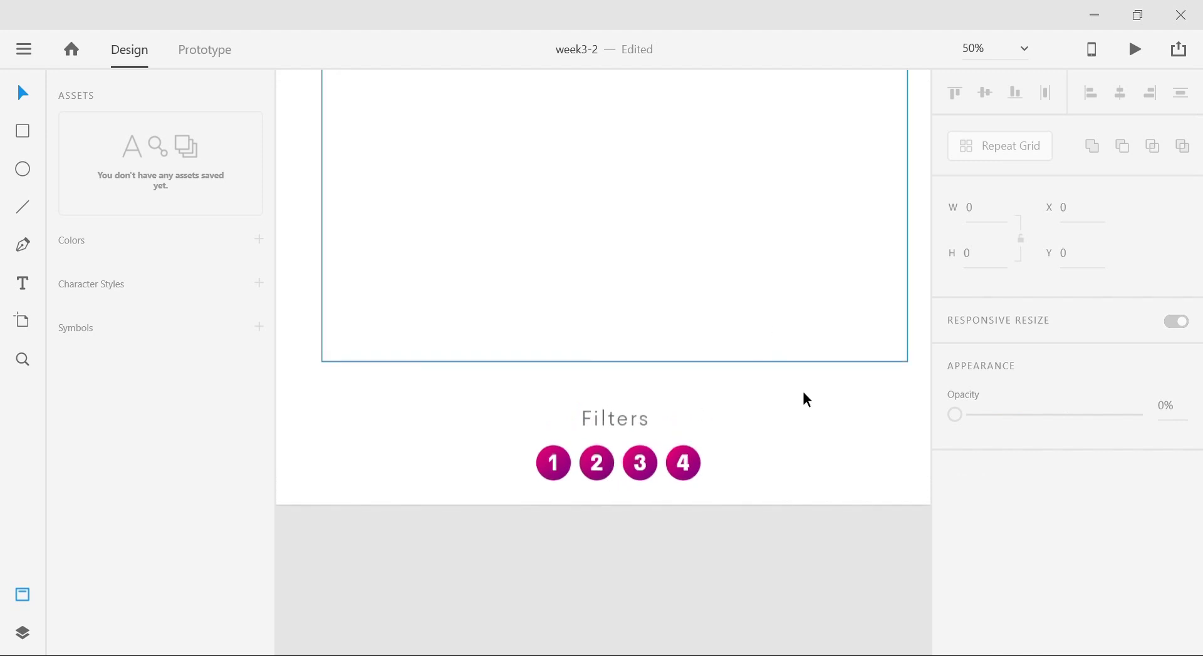
{"action": "key", "text": "ctrl+minus"}
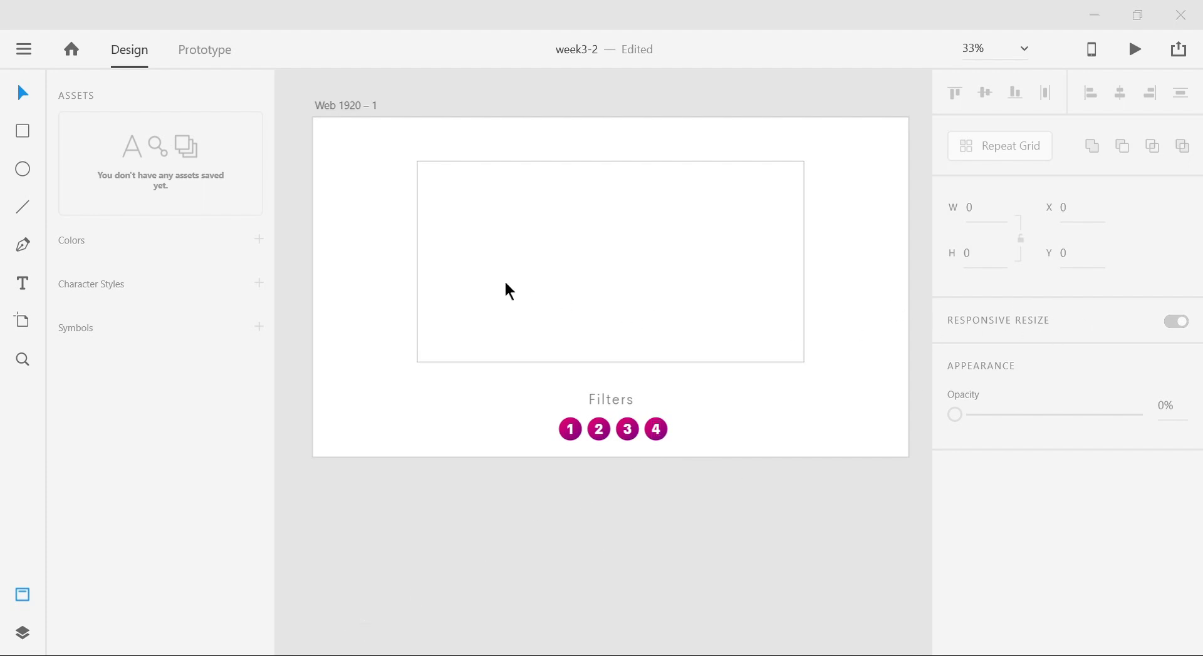
{"action": "left_click_drag", "start_coordinate": [505, 284], "coordinate": [481, 279]}
- Deselect the placed beanie photo and recentre the Web 1920 – 1 artboard in view
{"action": "left_click", "coordinate": [532, 515]}
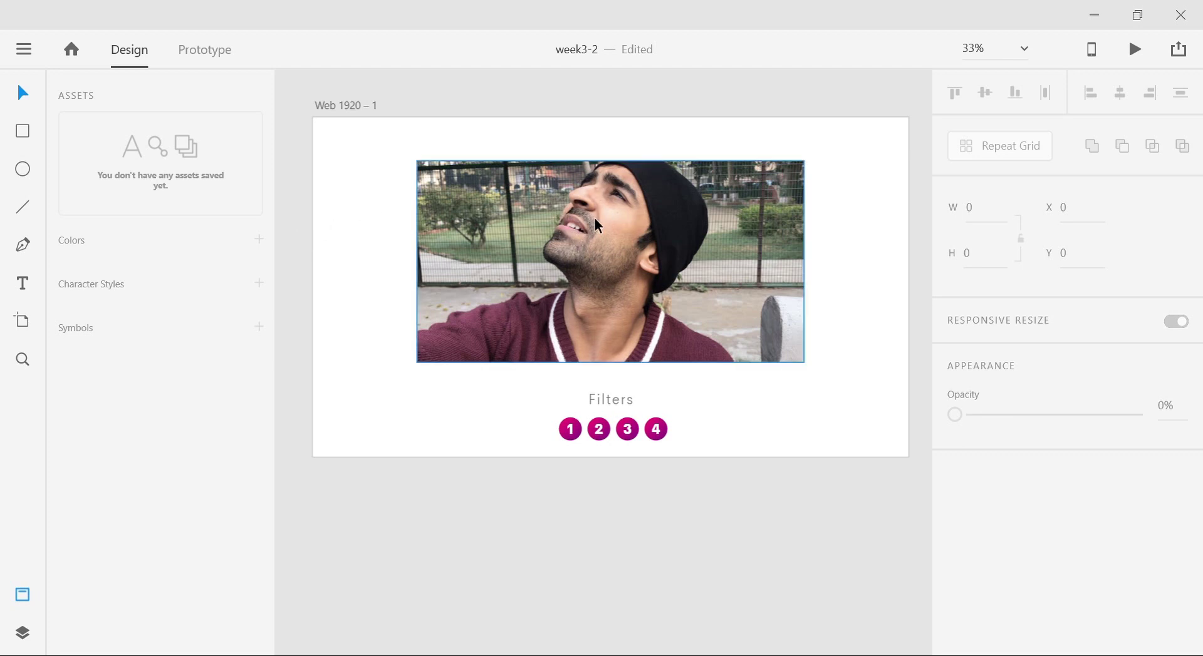
{"action": "scroll", "coordinate": [803, 412], "scroll_direction": "up", "scroll_amount": 3}
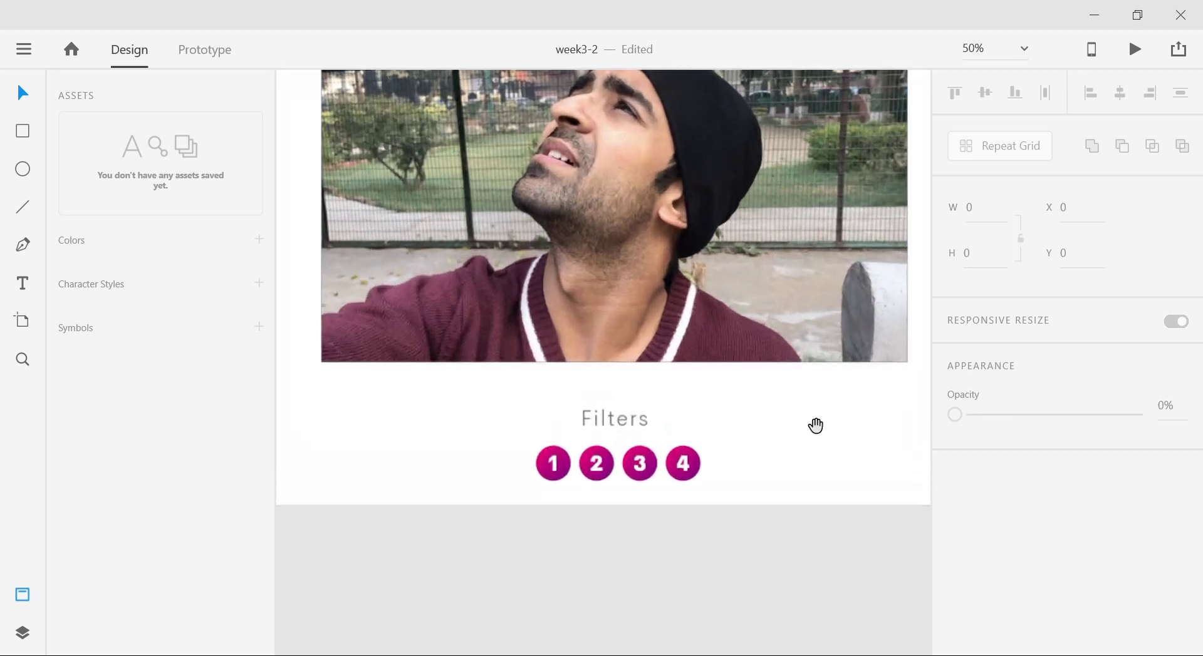
{"action": "scroll", "coordinate": [813, 423], "scroll_direction": "down", "scroll_amount": 2}
{"action": "scroll", "coordinate": [738, 442], "scroll_direction": "down", "scroll_amount": 2}
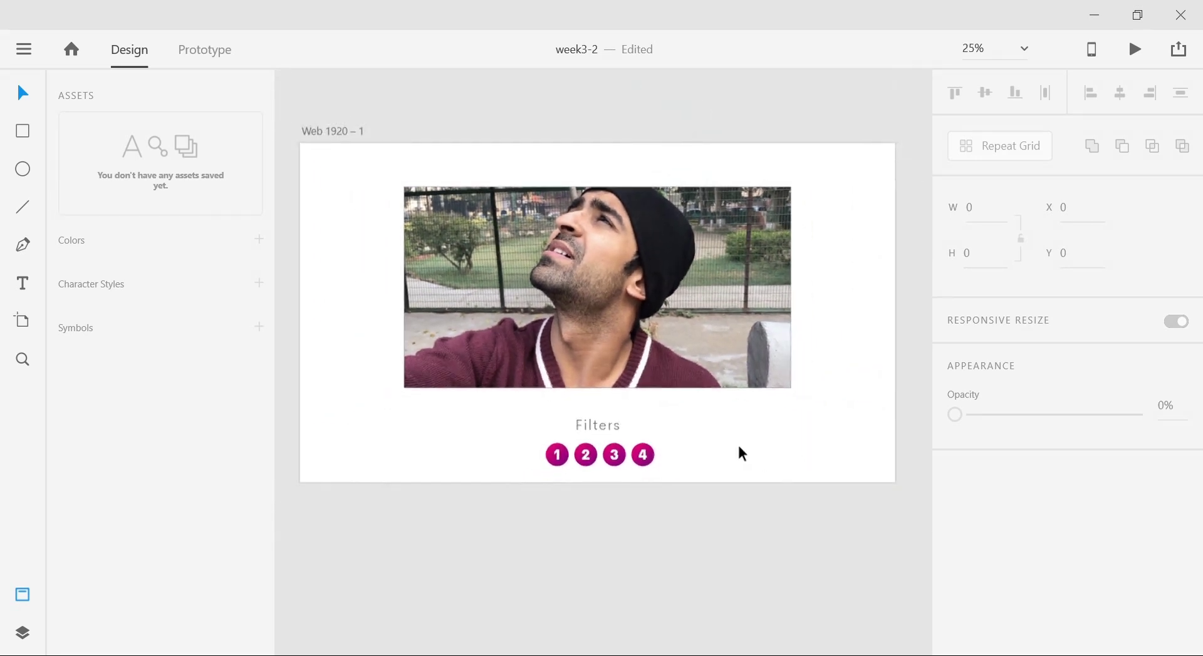
{"action": "left_click_drag", "start_coordinate": [695, 436], "coordinate": [720, 528]}
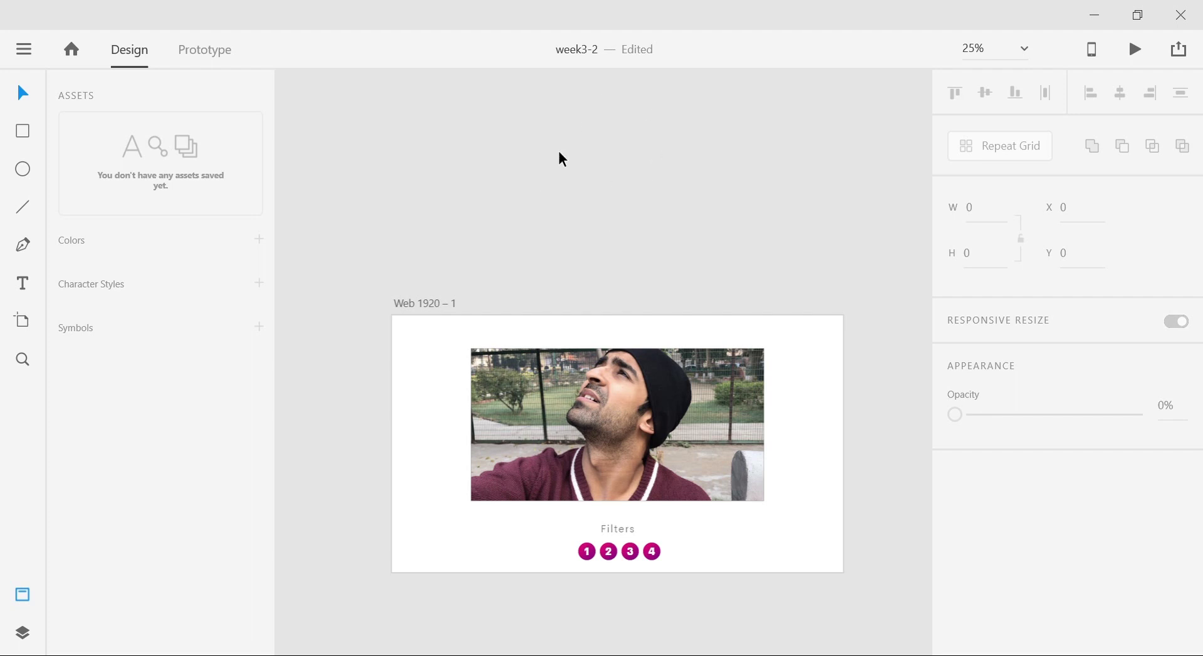
- Add a new Web 1920 preset artboard
{"action": "left_click", "coordinate": [28, 317]}
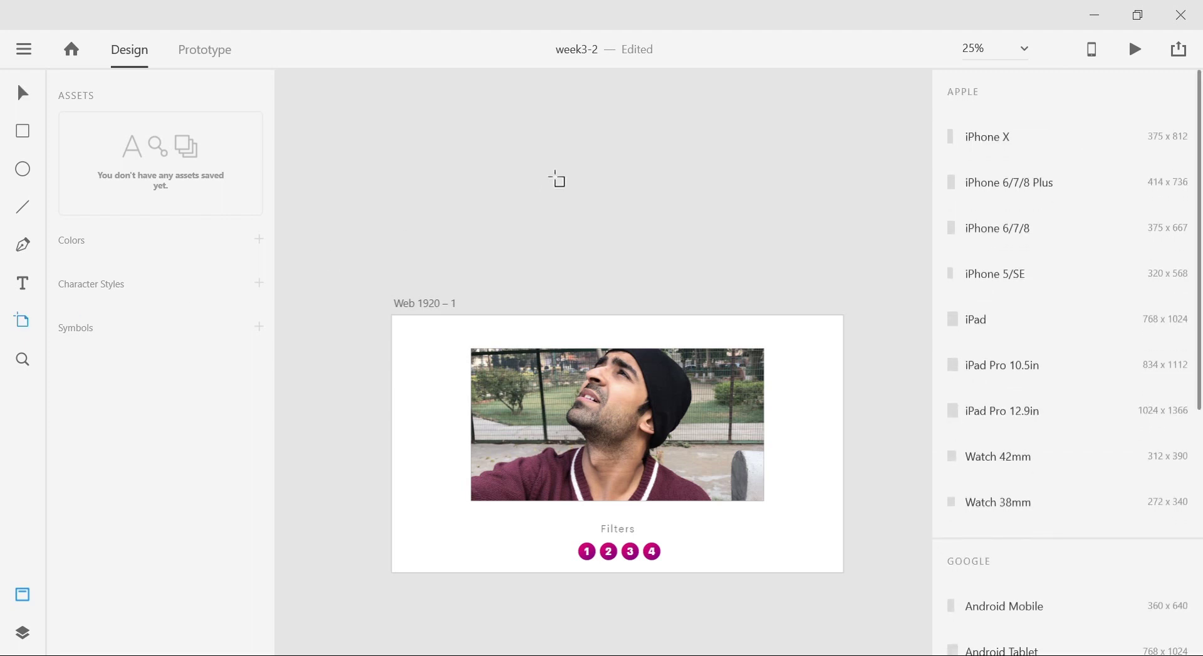
{"action": "scroll", "coordinate": [1108, 498], "scroll_direction": "down", "scroll_amount": 7}
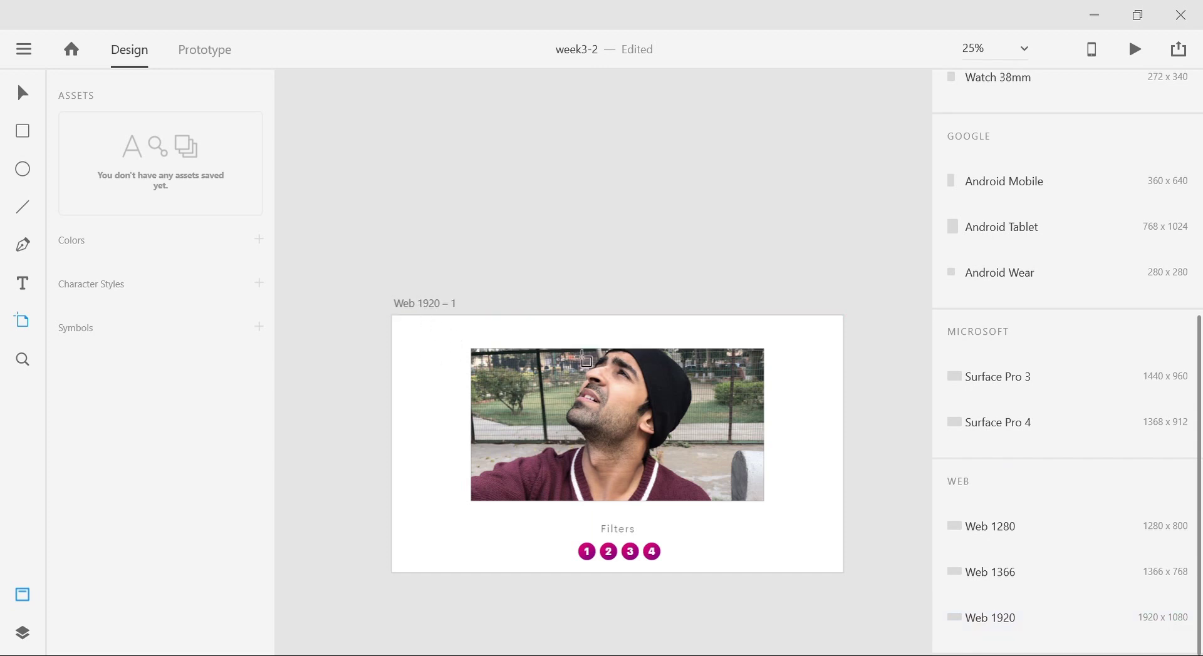
{"action": "left_click", "coordinate": [1021, 627]}
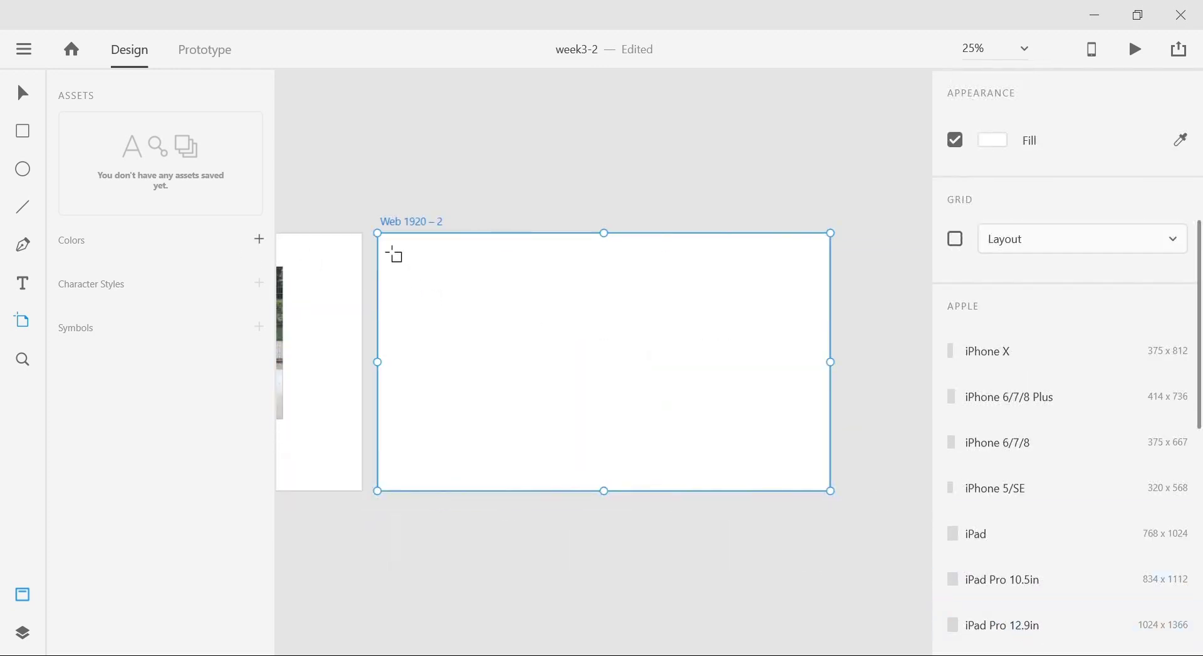
- Move Web 1920 – 2 directly above Web 1920 – 1
{"action": "left_click", "coordinate": [29, 101]}
{"action": "scroll", "coordinate": [604, 228], "scroll_direction": "down", "scroll_amount": 3}
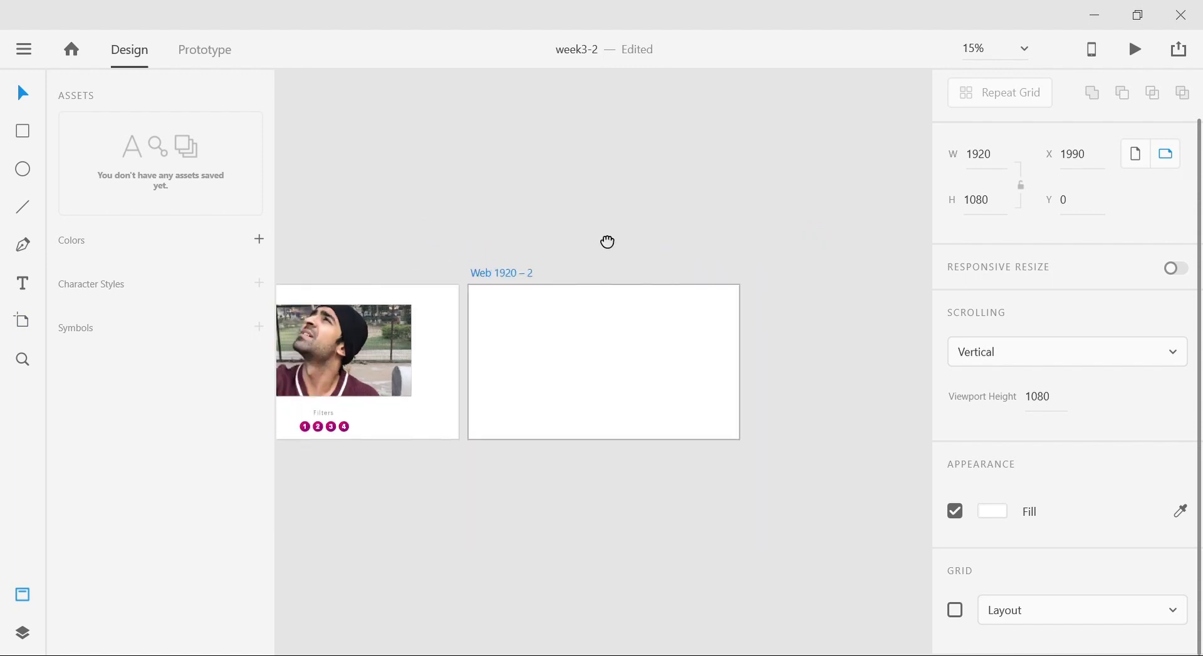
{"action": "left_click_drag", "start_coordinate": [607, 242], "coordinate": [461, 162]}
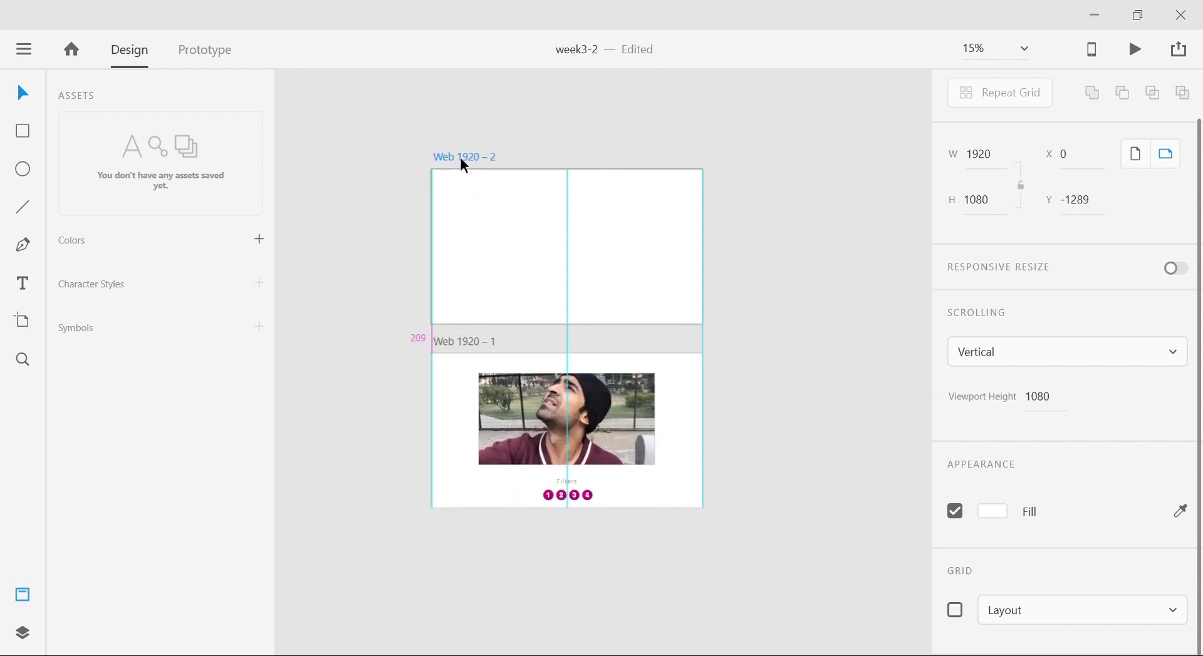
{"action": "left_click", "coordinate": [736, 287]}
{"action": "key", "text": "ctrl+equal"}
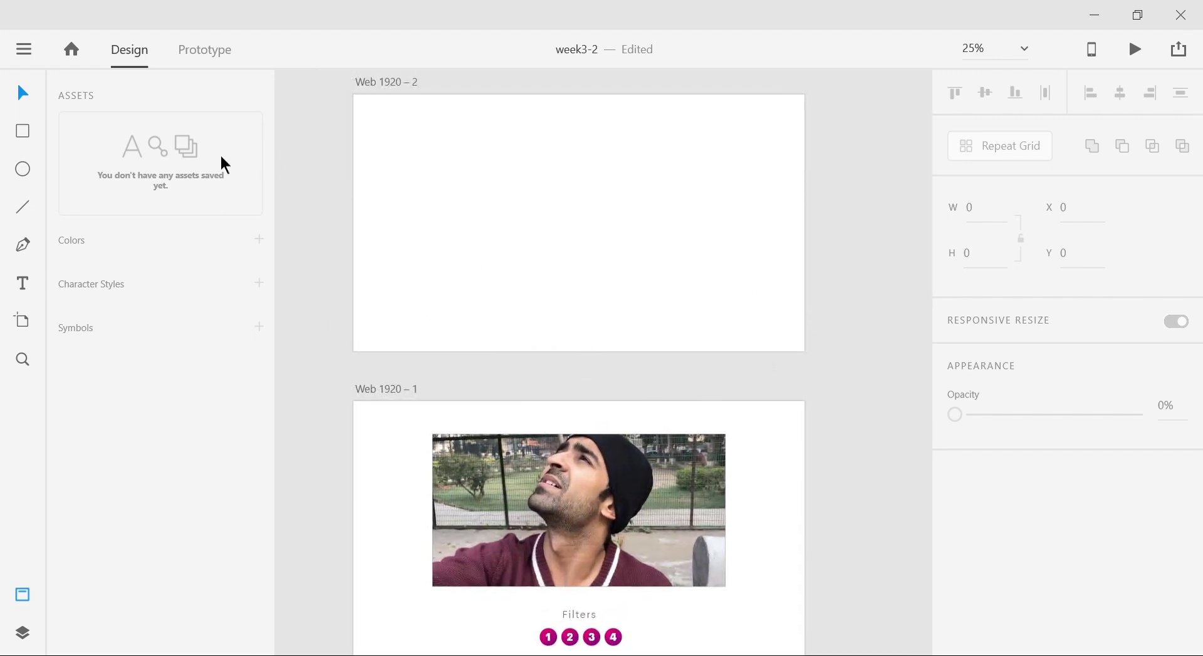
- Draw a rectangle exactly covering the photo and take it off the photo
{"action": "left_click", "coordinate": [22, 134]}
{"action": "left_click_drag", "start_coordinate": [437, 440], "coordinate": [734, 600]}
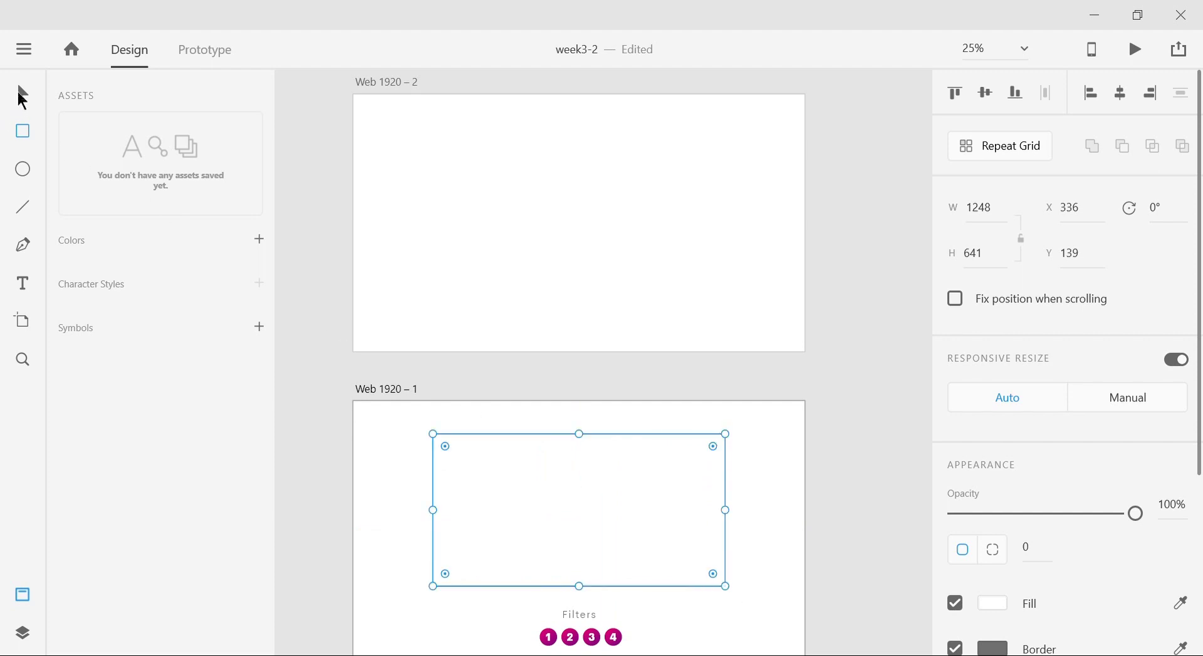
{"action": "left_click", "coordinate": [578, 398]}
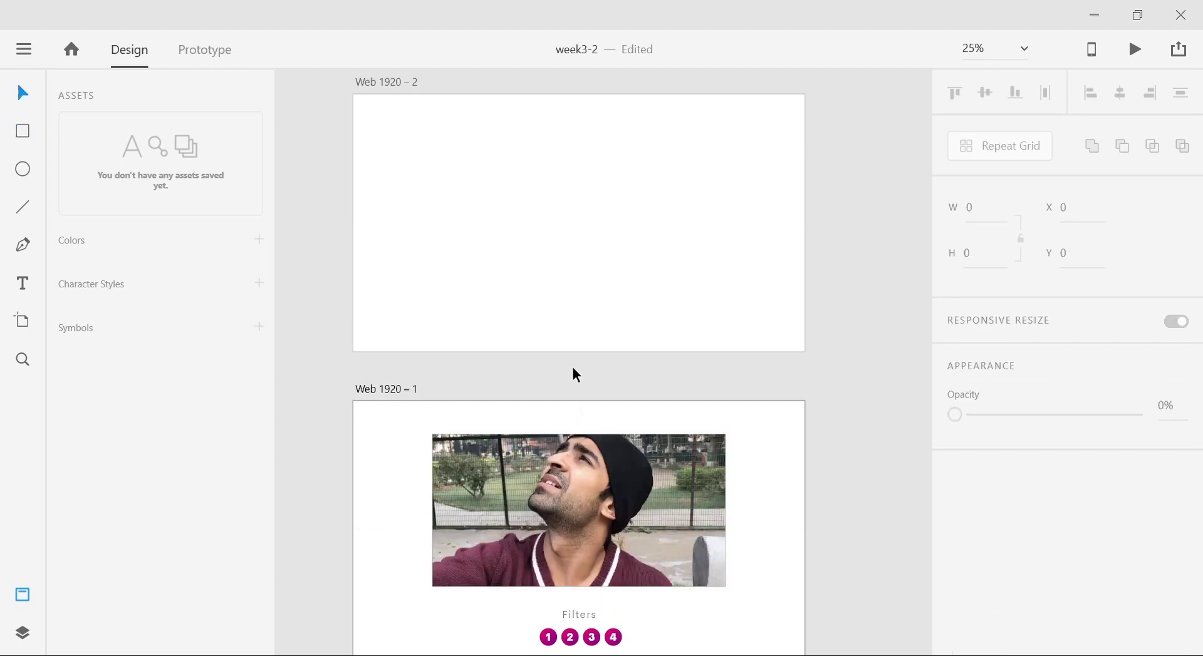
- Paste the rectangle into Web 1920 – 2 and remove its border
{"action": "left_click", "coordinate": [582, 197]}
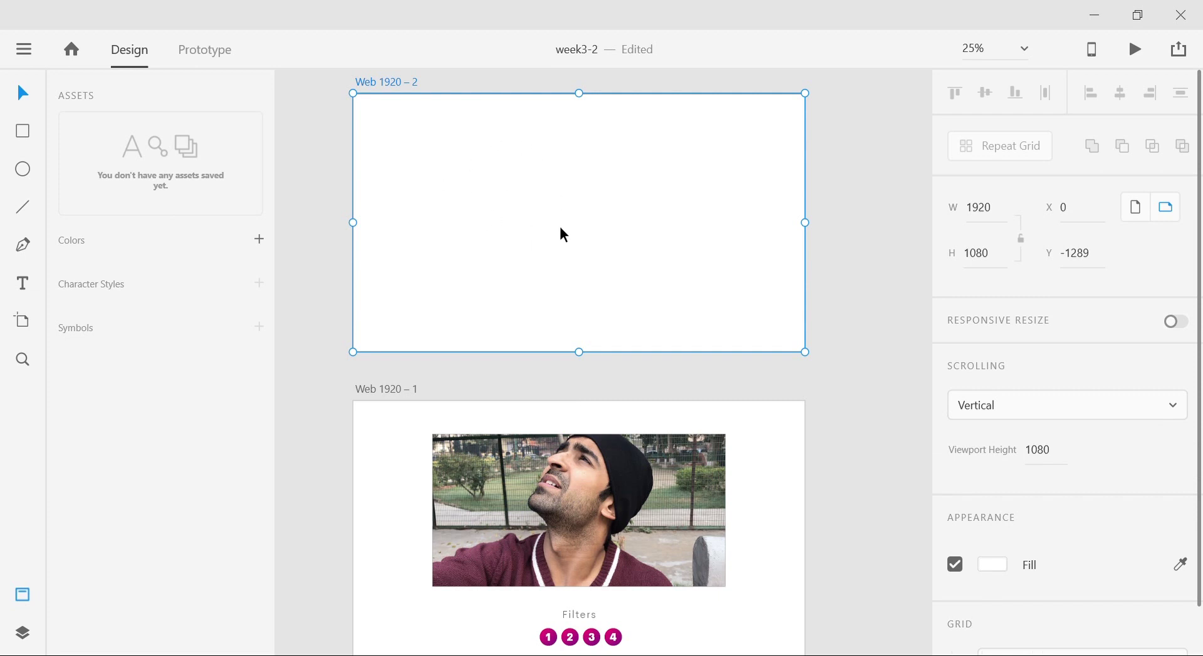
{"action": "key", "text": "ctrl+v"}
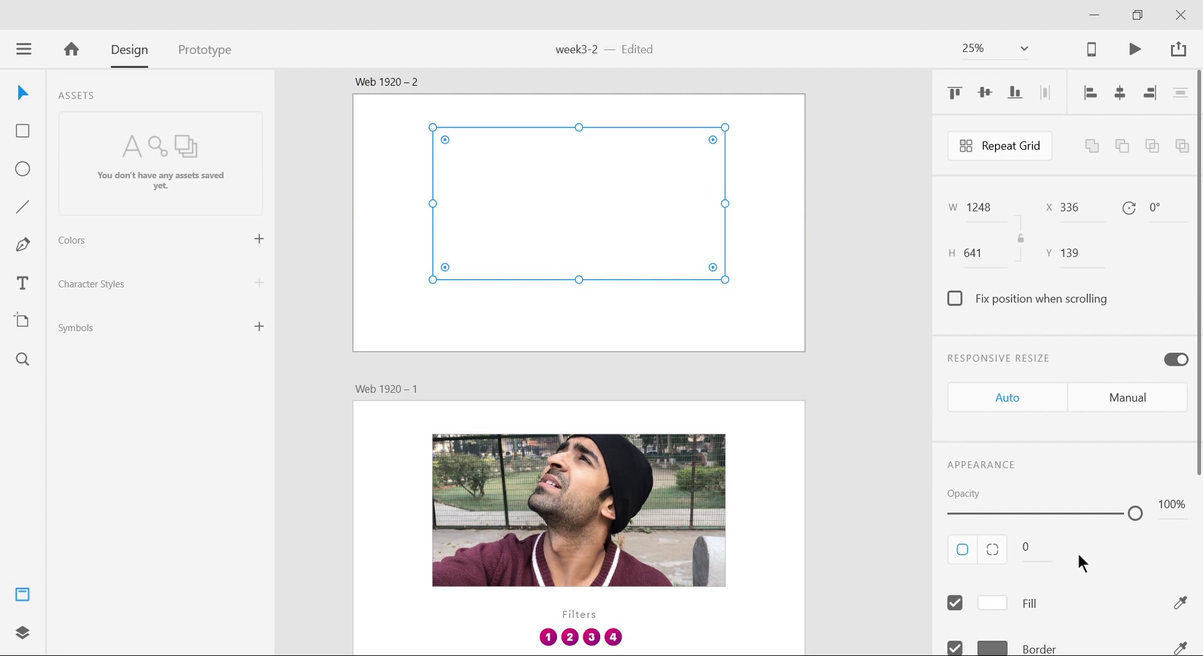
{"action": "scroll", "coordinate": [1076, 551], "scroll_direction": "down", "scroll_amount": 4}
{"action": "left_click", "coordinate": [954, 388]}
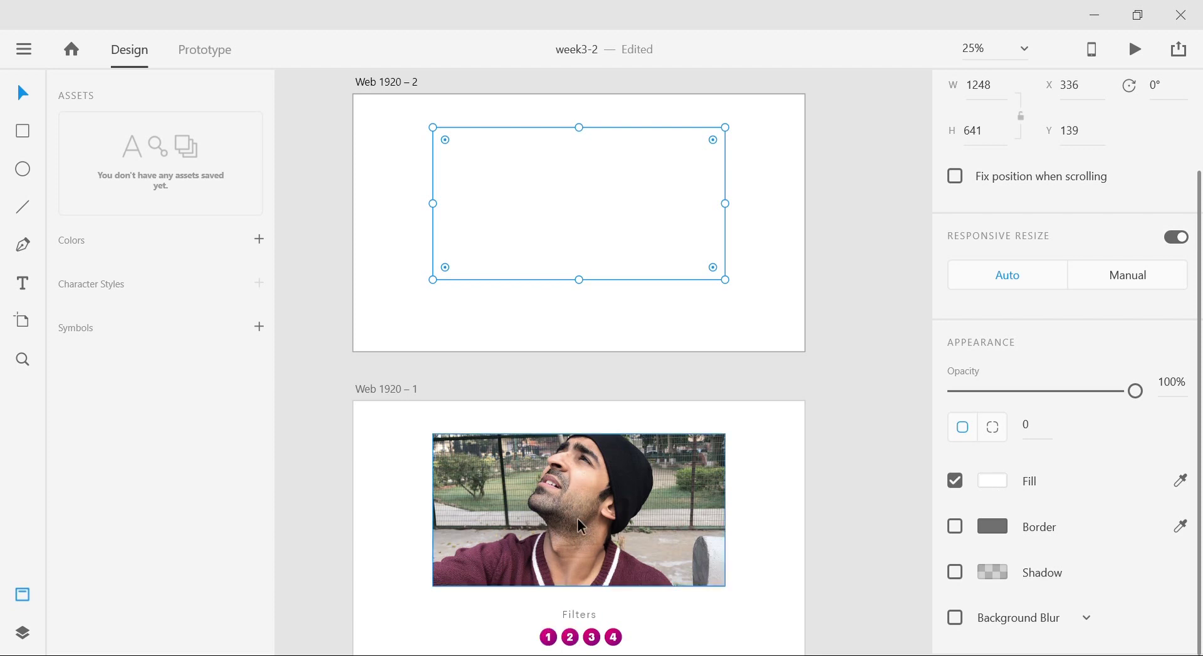
- Fill the 1248 × 641 rectangle on Web 1920 – 2 with black #000000
{"action": "left_click", "coordinate": [997, 479]}
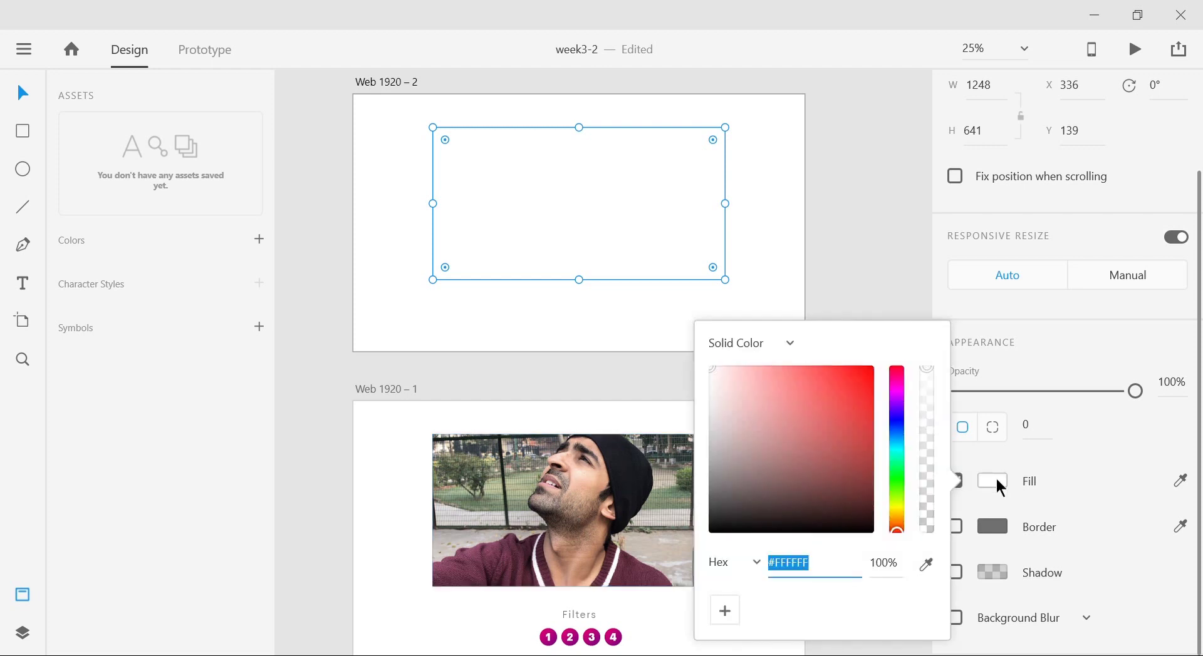
{"action": "left_click_drag", "start_coordinate": [783, 432], "coordinate": [682, 562]}
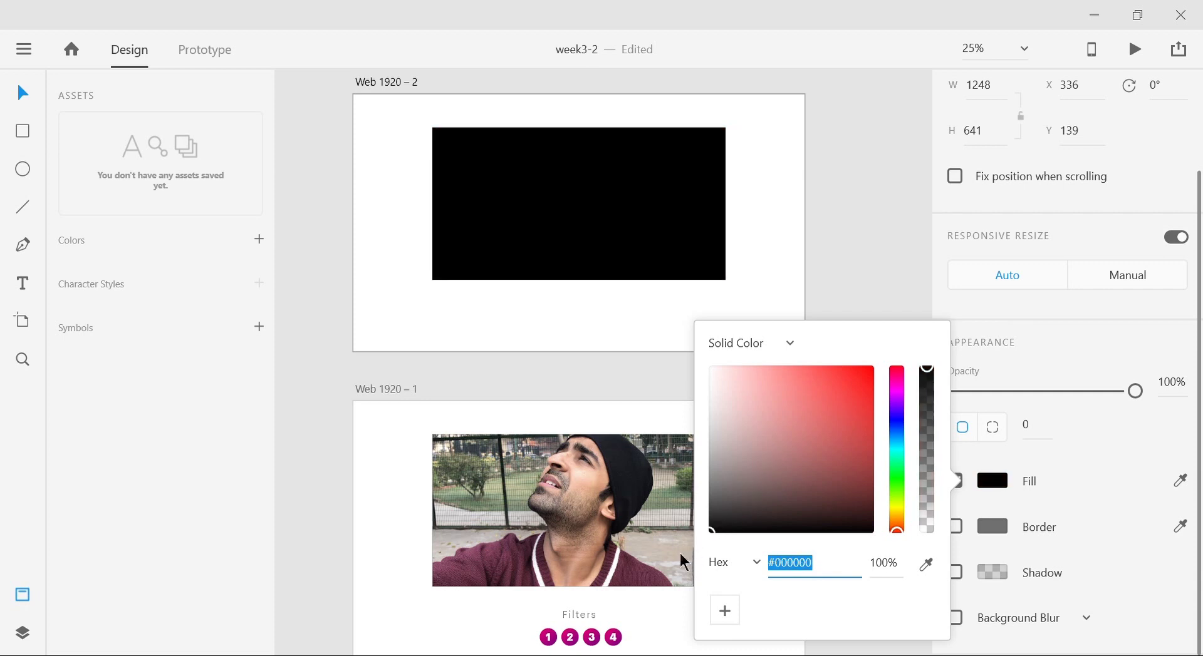
{"action": "left_click", "coordinate": [619, 343]}
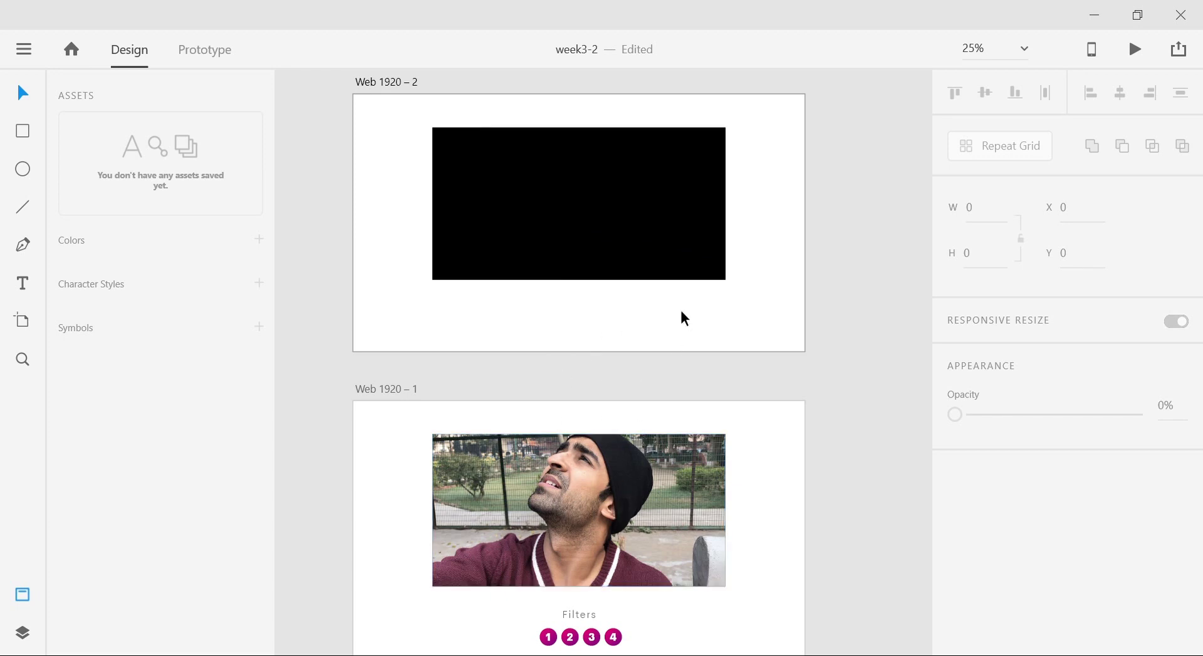
{"action": "left_click", "coordinate": [642, 261]}
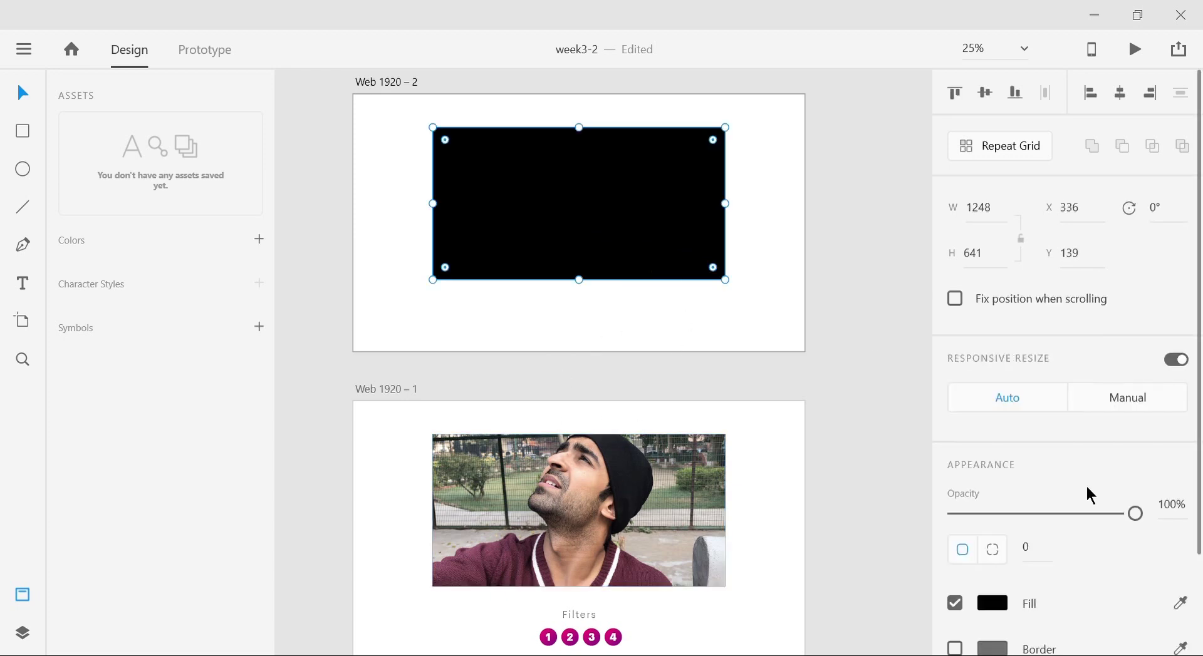
{"action": "scroll", "coordinate": [1087, 501], "scroll_direction": "down", "scroll_amount": 3}
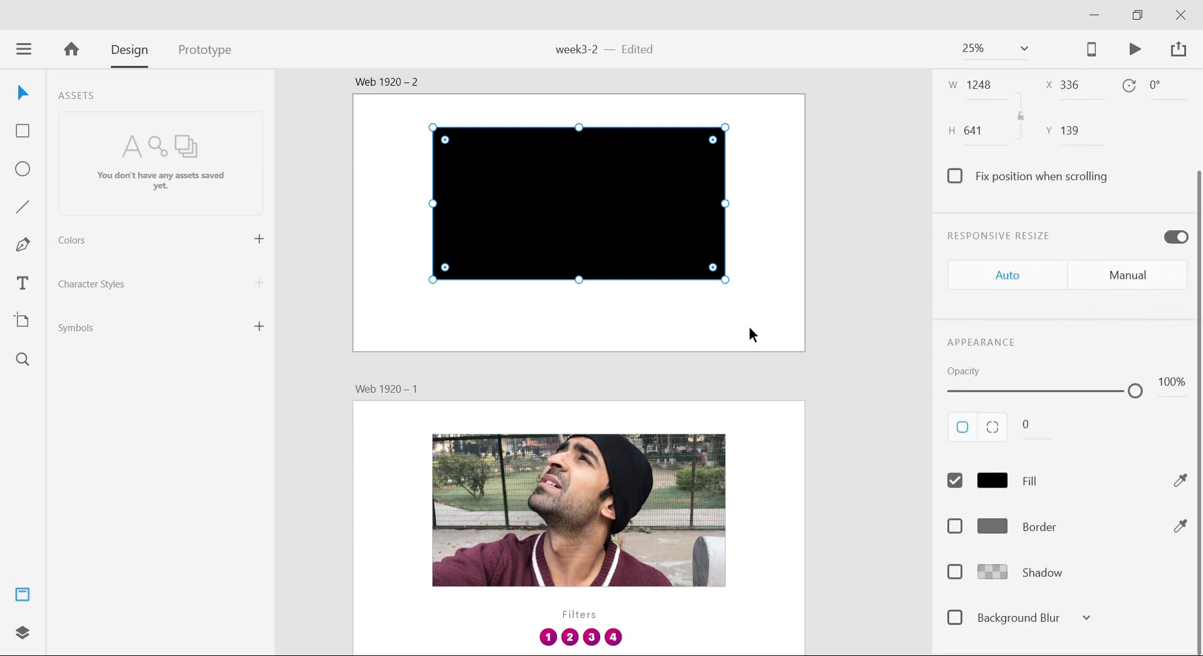
{"action": "key", "text": "ctrl+equal"}
- Turn on background blur for the rectangle and set the blur amount to 0
{"action": "left_click_drag", "start_coordinate": [758, 322], "coordinate": [761, 403]}
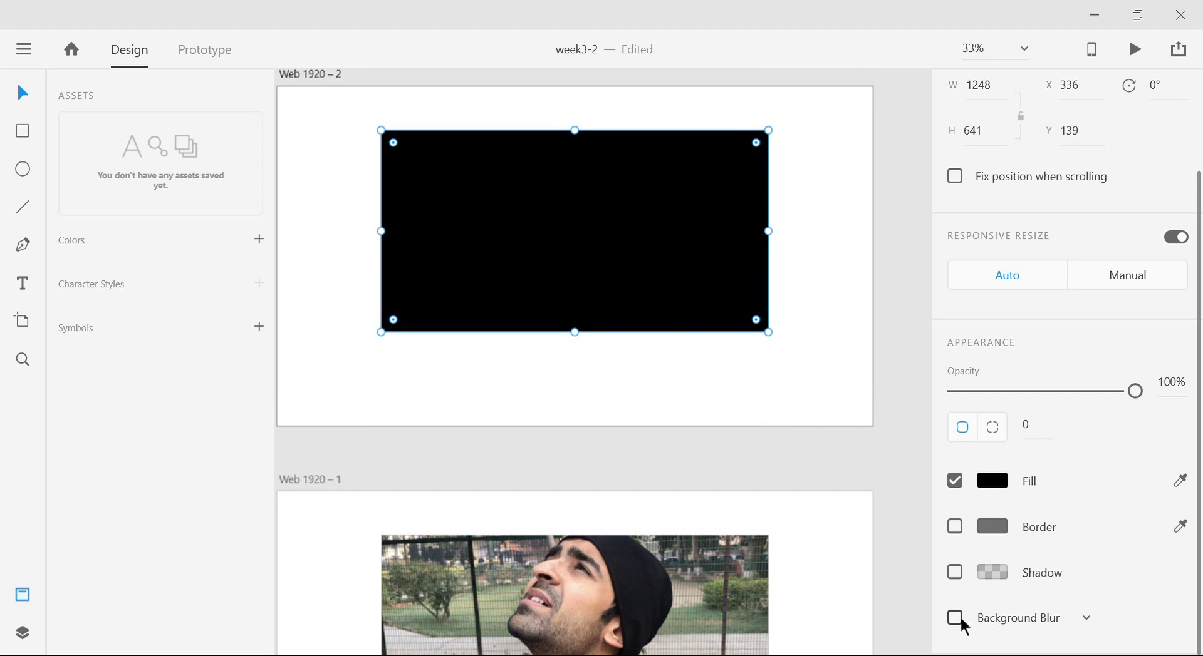
{"action": "left_click", "coordinate": [960, 616]}
{"action": "scroll", "coordinate": [995, 580], "scroll_direction": "down", "scroll_amount": 3}
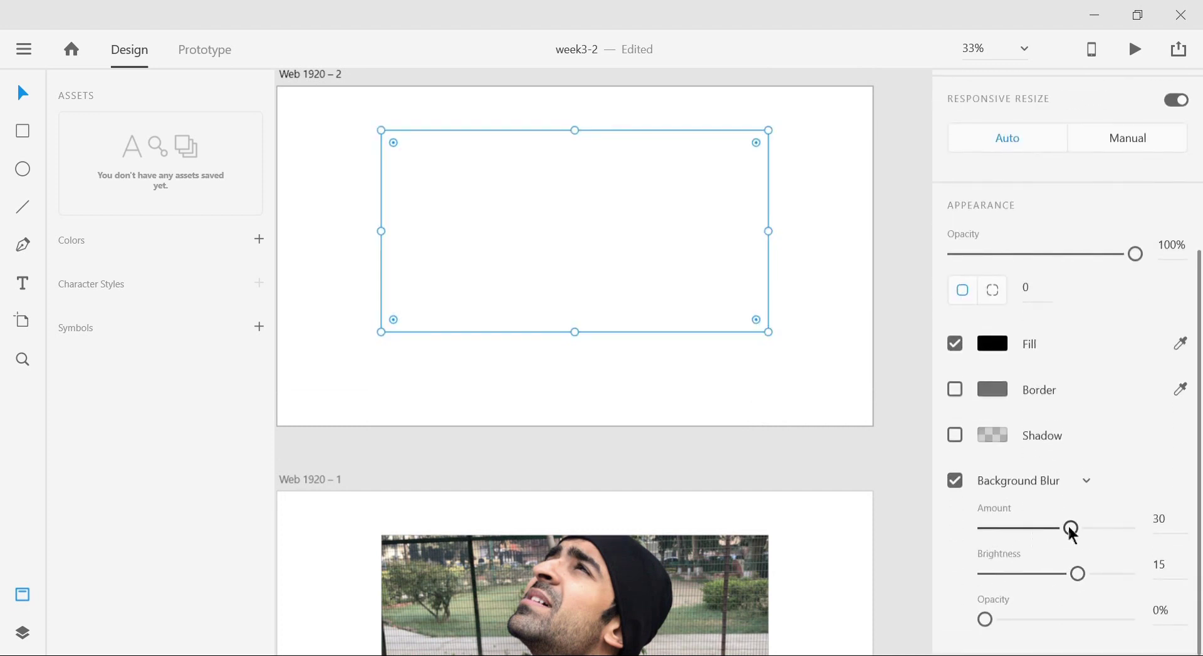
{"action": "mouse_move", "coordinate": [985, 620]}
{"action": "left_mouse_down"}
{"action": "mouse_move", "coordinate": [1009, 628]}
{"action": "mouse_move", "coordinate": [981, 632]}
{"action": "left_mouse_up"}
{"action": "left_click_drag", "start_coordinate": [1070, 531], "coordinate": [885, 539]}
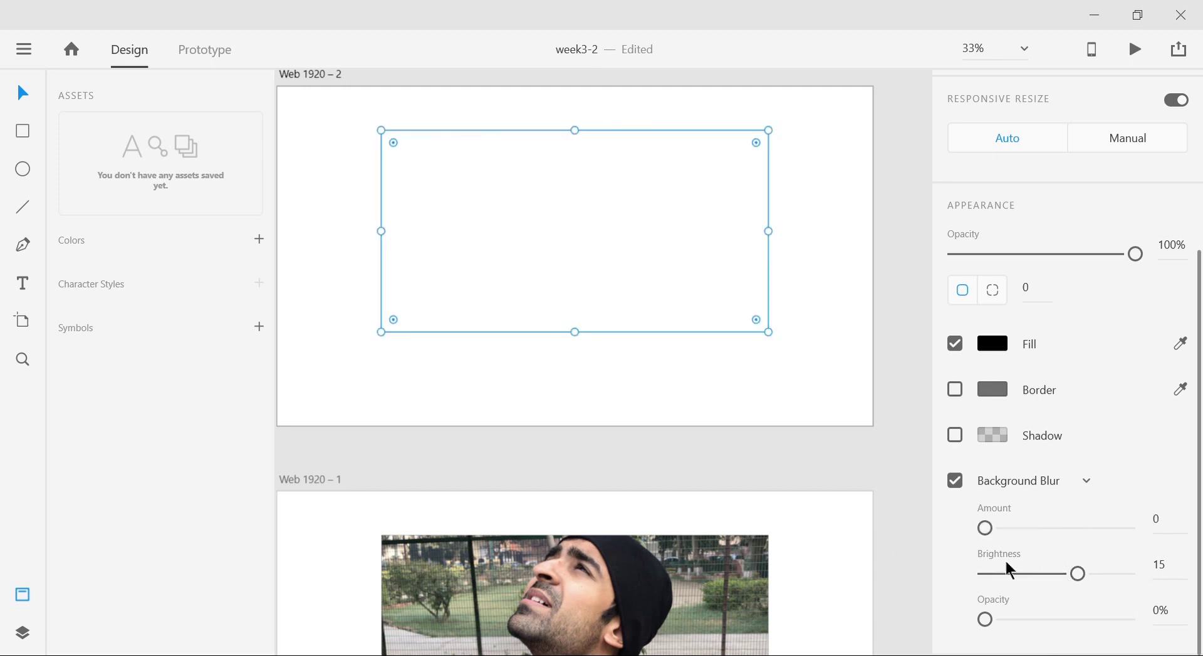
- Set the background blur brightness to 45
{"action": "double_click", "coordinate": [1177, 590]}
{"action": "type", "text": "45"}
{"action": "key", "text": "Return"}
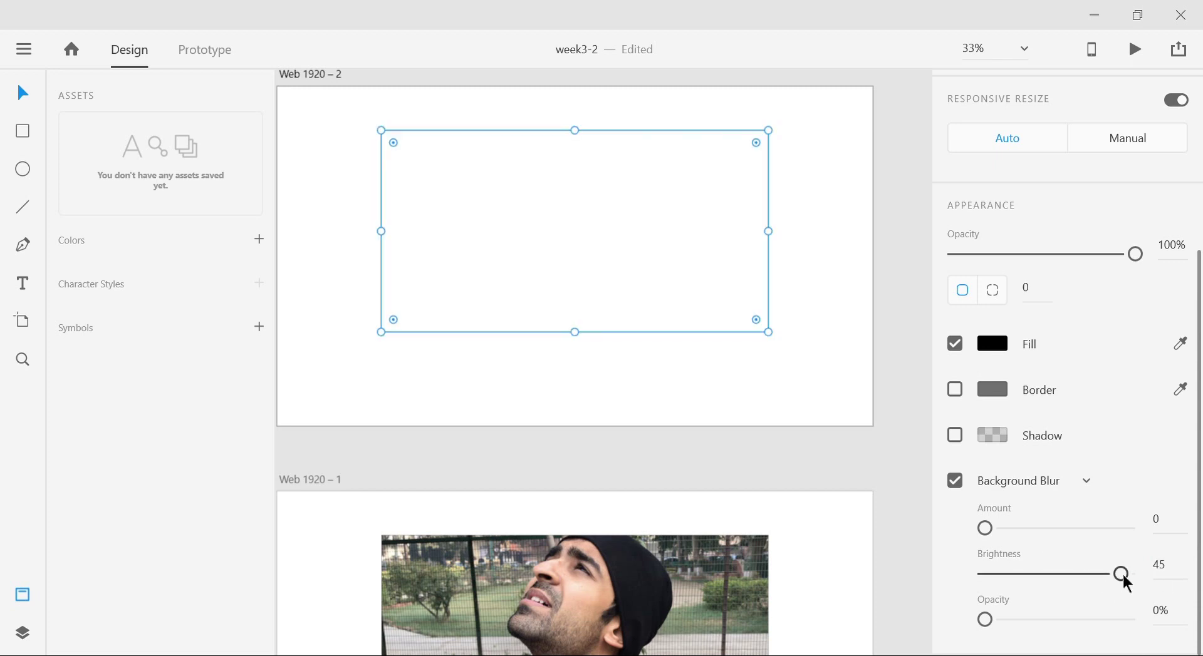
{"action": "left_click_drag", "start_coordinate": [1122, 574], "coordinate": [1168, 588]}
{"action": "left_click", "coordinate": [1182, 575]}
{"action": "type", "text": "45"}
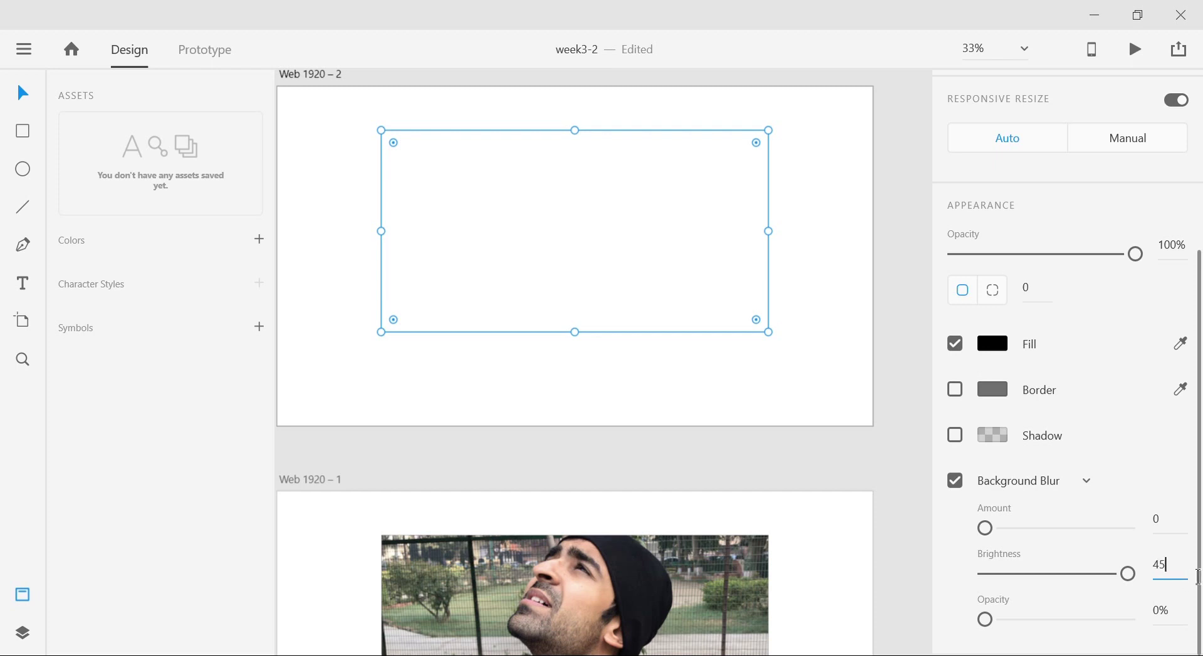
{"action": "key", "text": "Return"}
- Deselect the rectangle and zoom out to fit both artboards
{"action": "left_click", "coordinate": [610, 483]}
{"action": "key", "text": "ctrl+minus"}
{"action": "key", "text": "ctrl+z"}
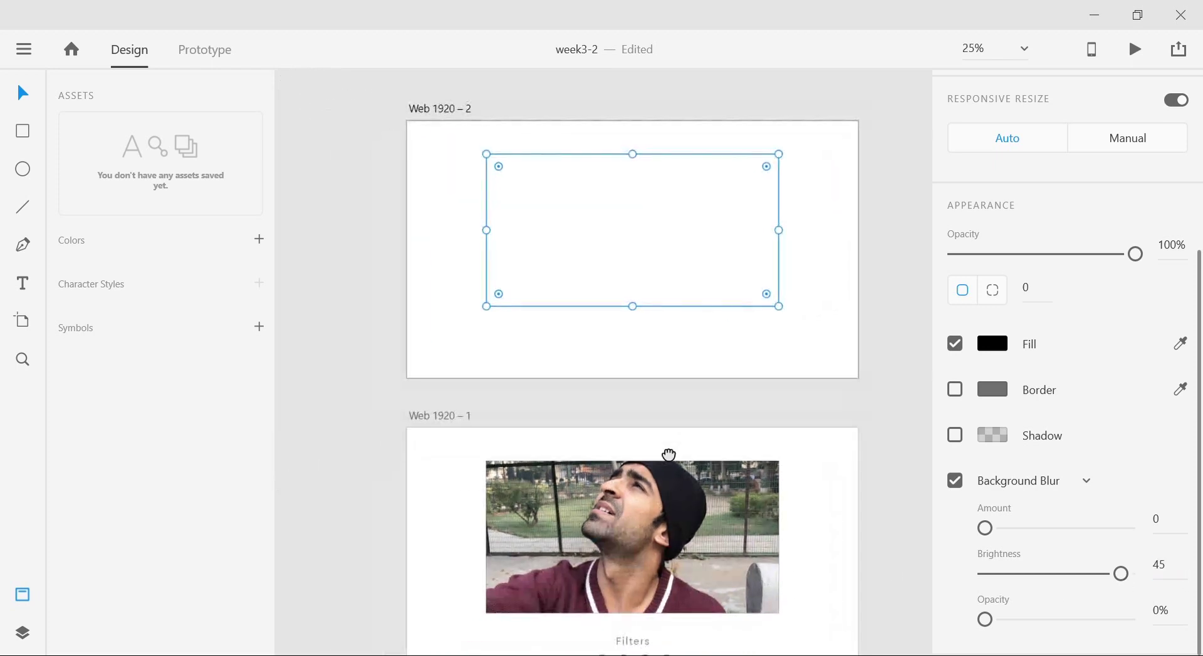
{"action": "scroll", "coordinate": [595, 514], "scroll_direction": "down", "scroll_amount": 2}
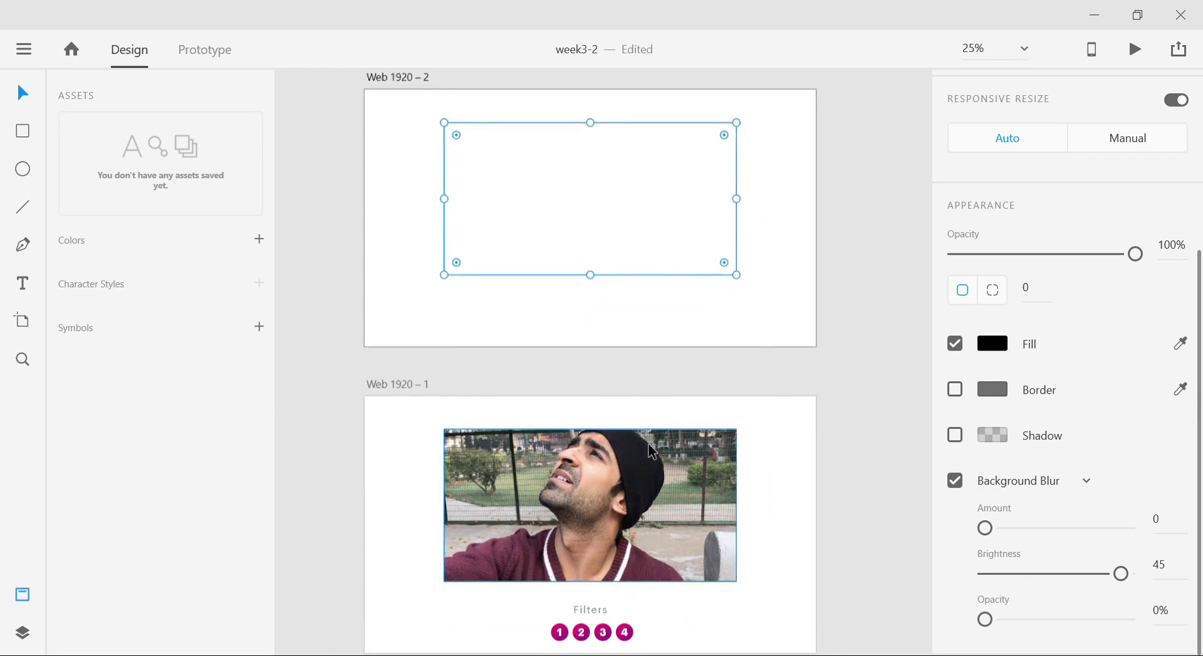
{"action": "key", "text": "ctrl+minus"}
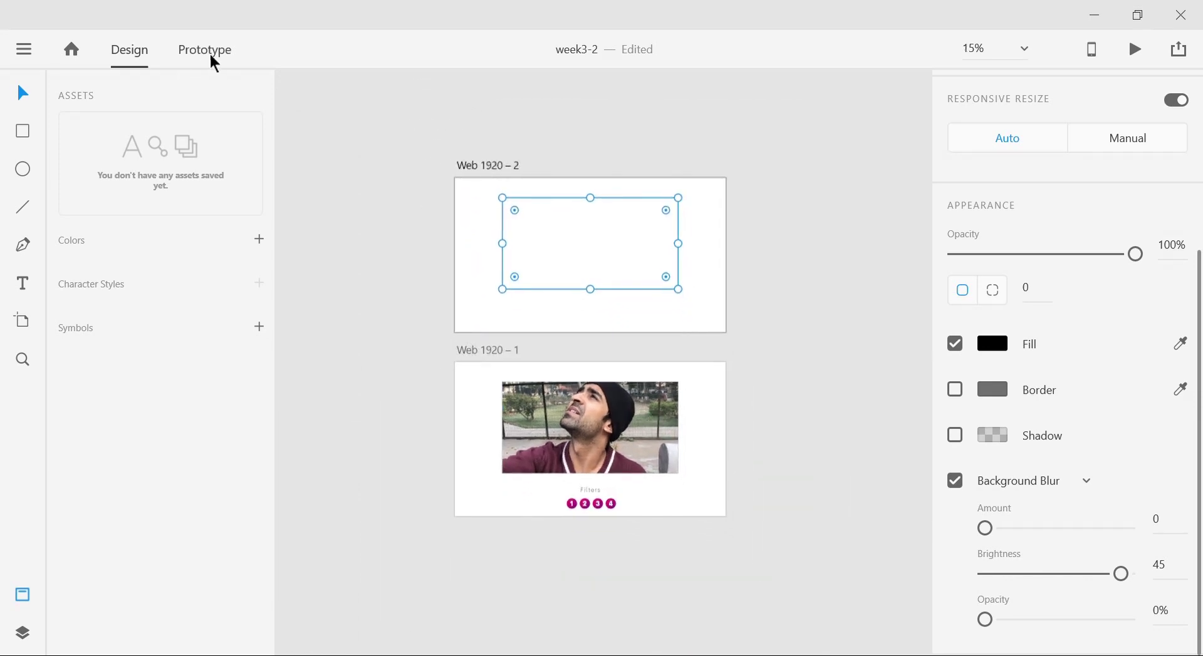
- In Prototype mode, link filter button 1 to the Web 1920 – 2 artboard
{"action": "left_click", "coordinate": [209, 52]}
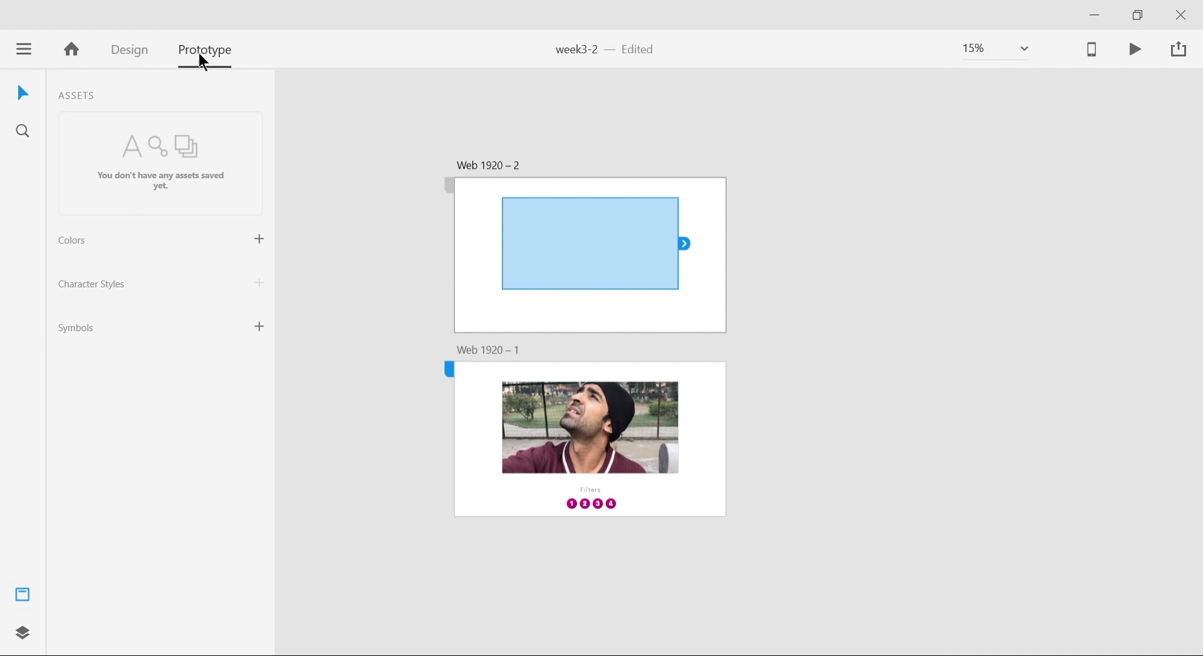
{"action": "key", "text": "ctrl+plus"}
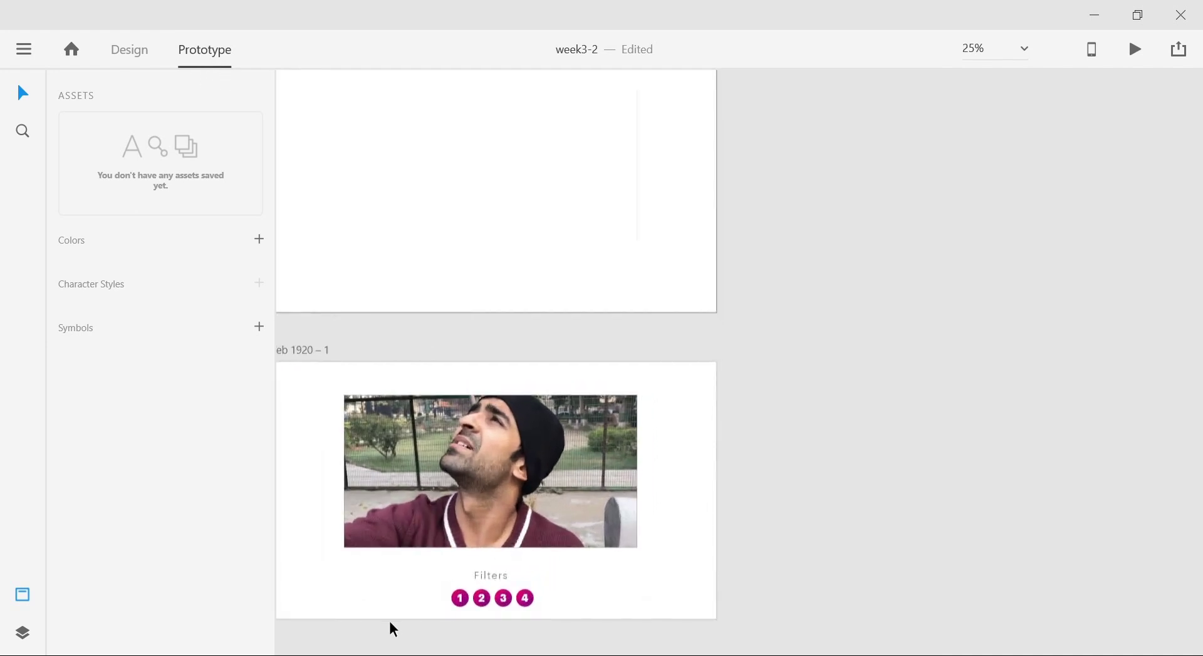
{"action": "left_click", "coordinate": [457, 602]}
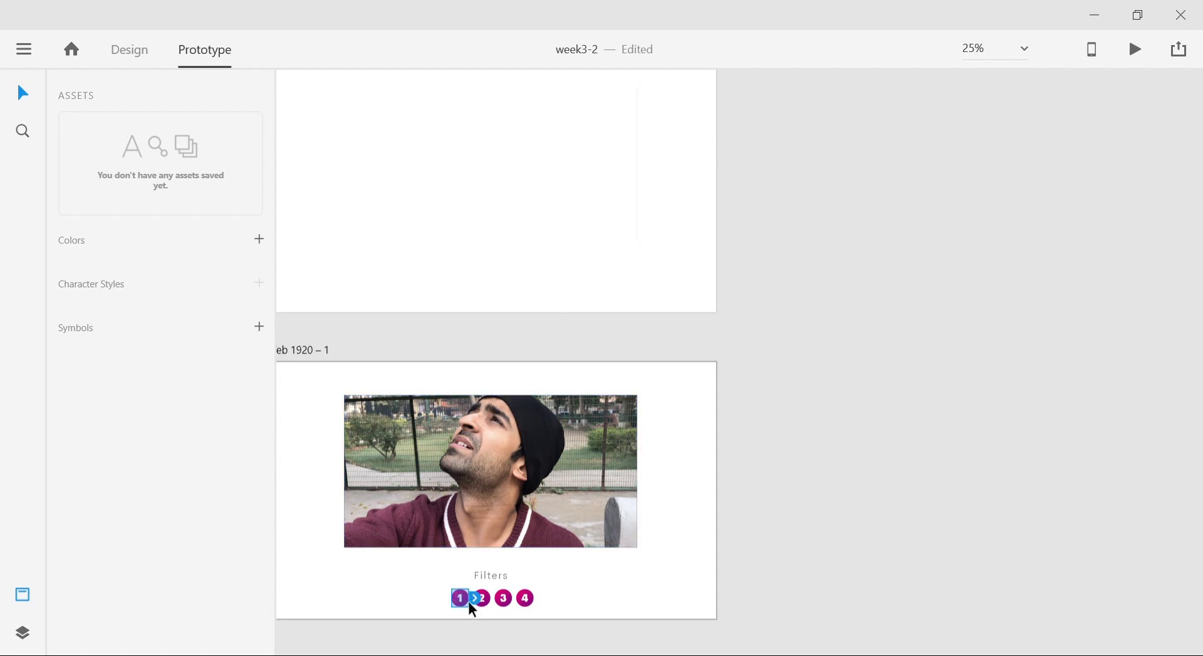
{"action": "left_click_drag", "start_coordinate": [474, 599], "coordinate": [496, 232]}
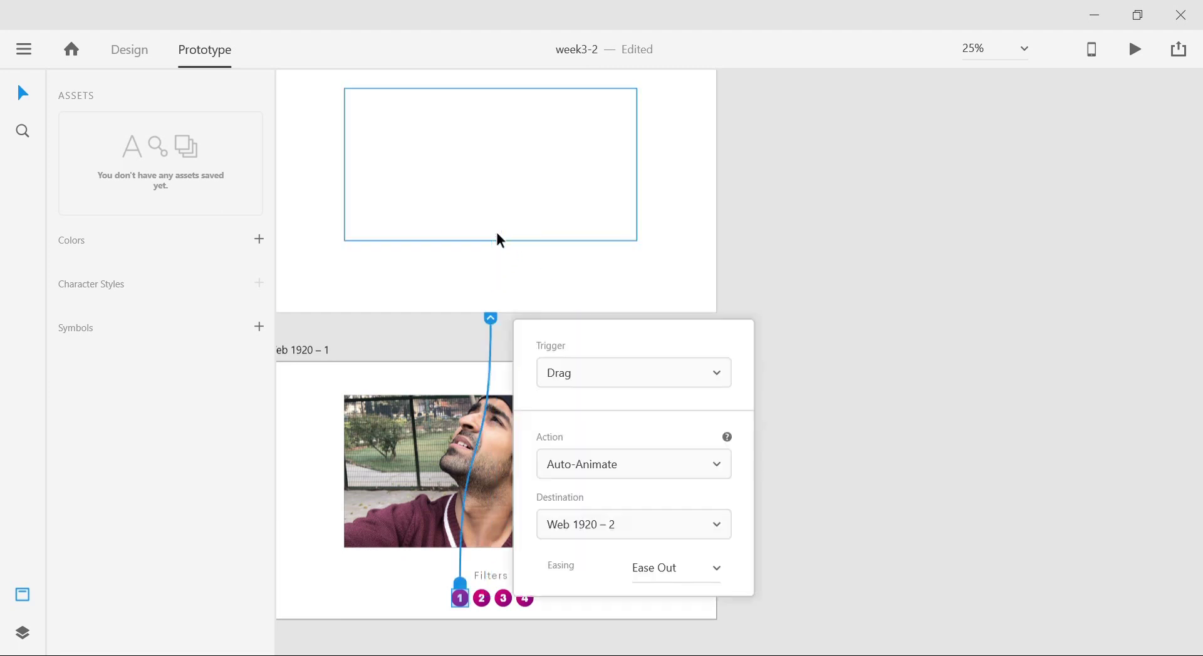
- Set the link to Tap trigger, Overlay action, with Ease Out easing
{"action": "left_click", "coordinate": [630, 385]}
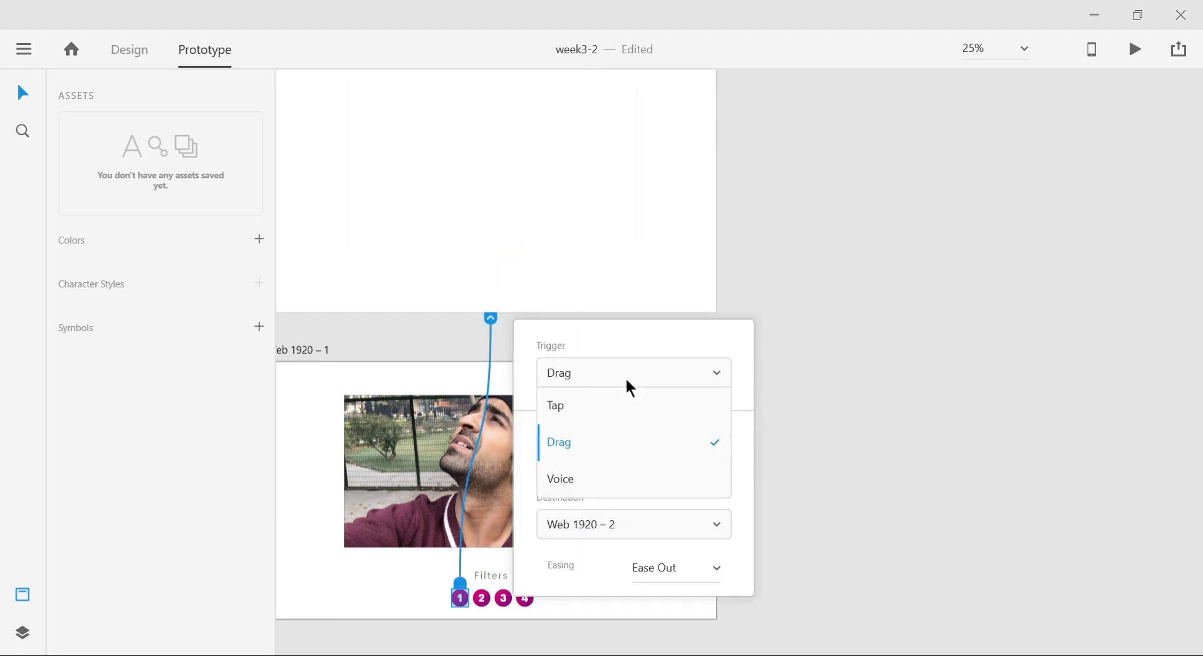
{"action": "left_click", "coordinate": [575, 409]}
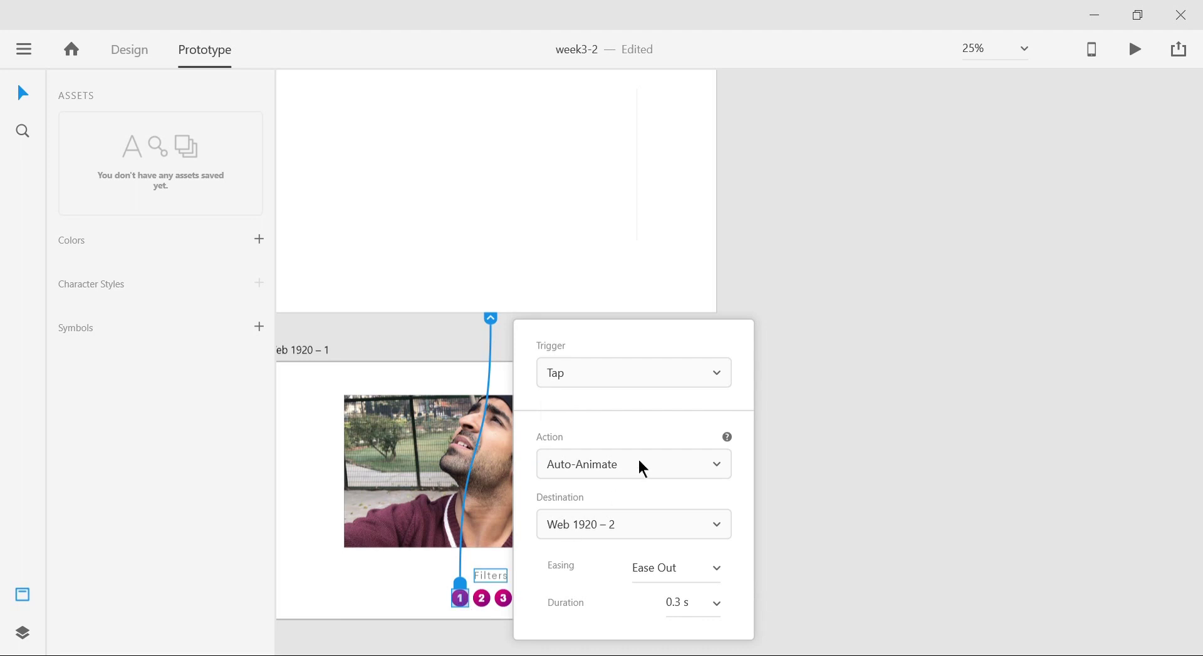
{"action": "left_click", "coordinate": [641, 481]}
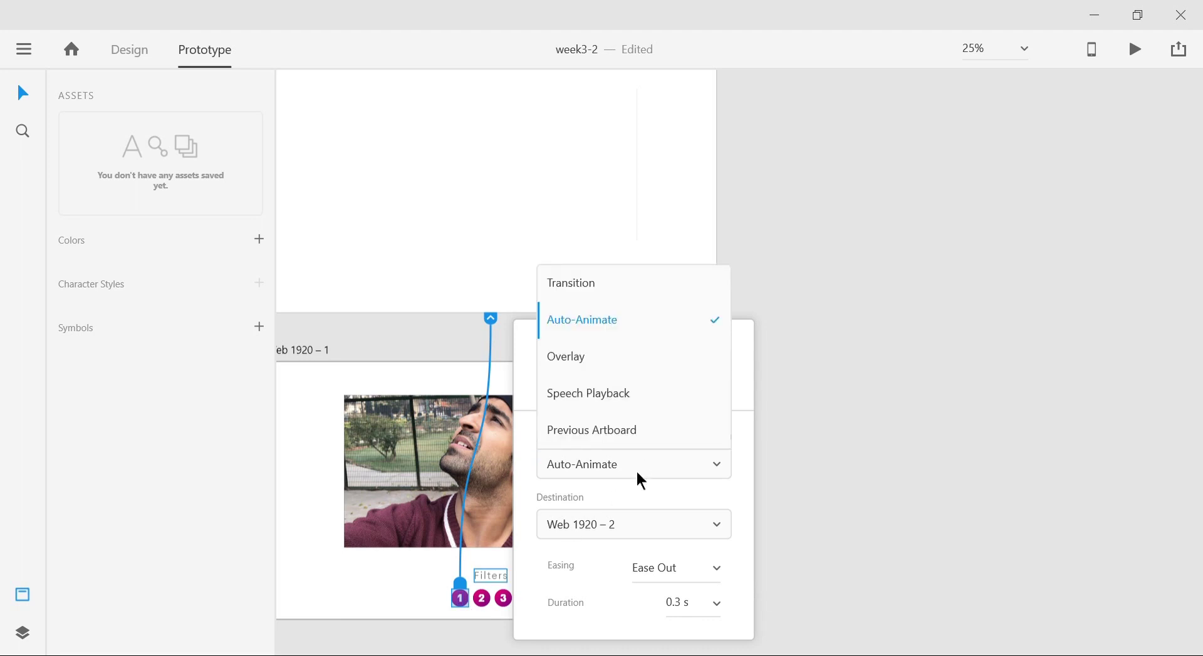
{"action": "left_click", "coordinate": [618, 368]}
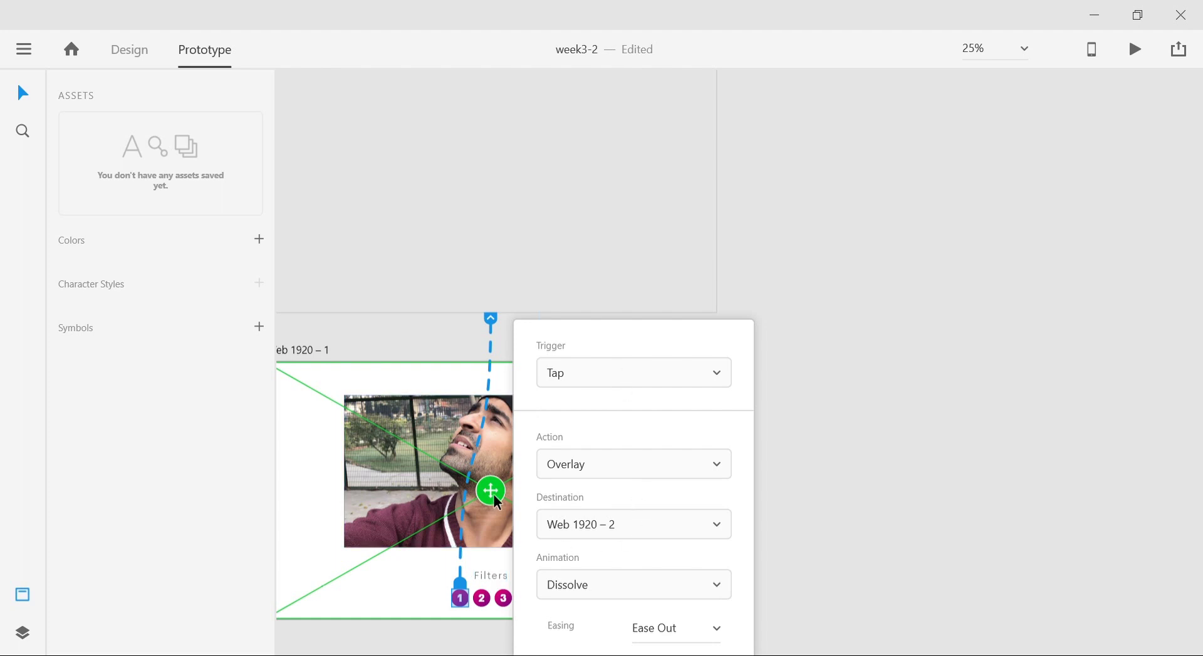
{"action": "left_click", "coordinate": [714, 633]}
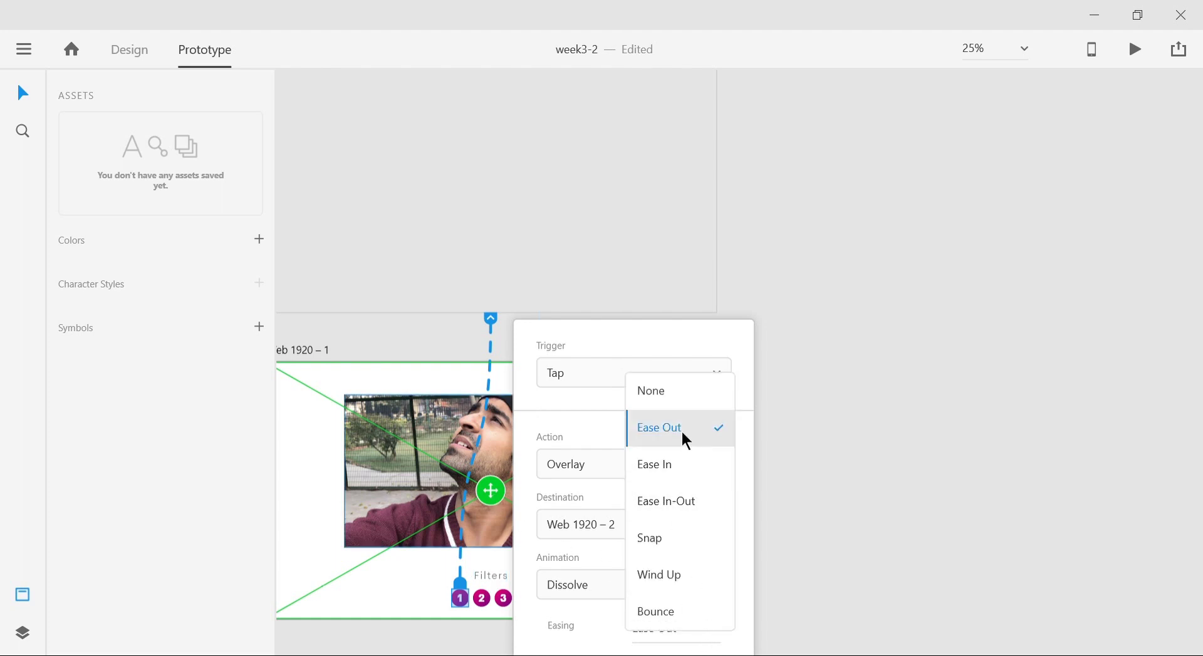
{"action": "left_click", "coordinate": [685, 439]}
{"action": "left_click", "coordinate": [851, 424]}
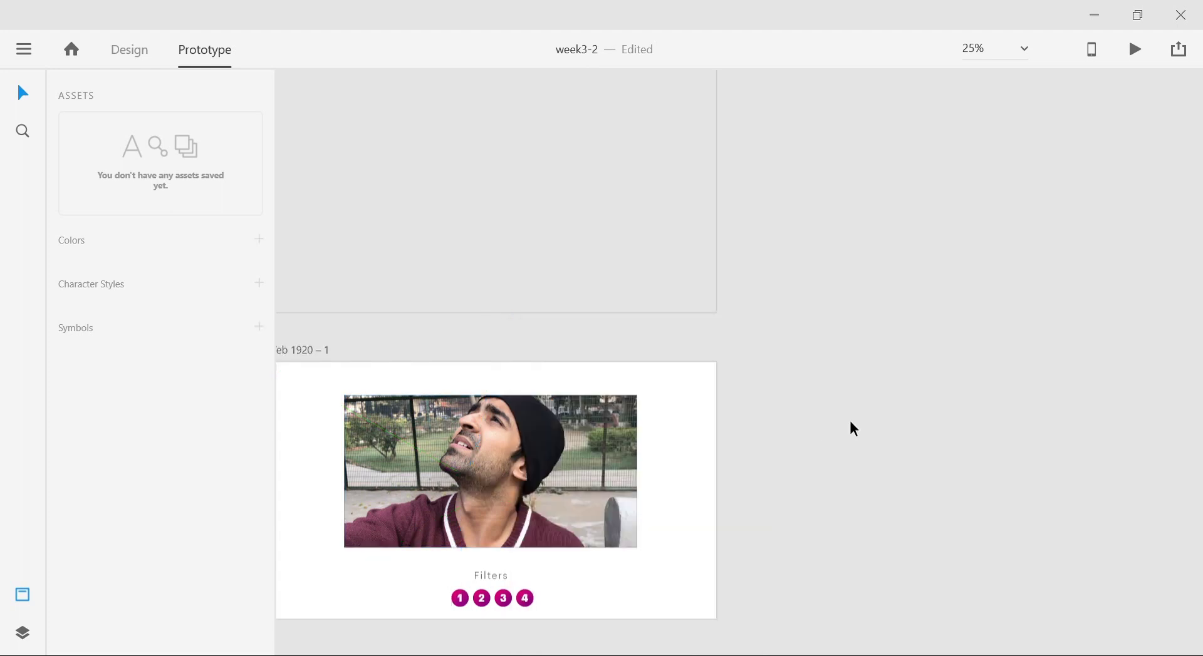
- Check the photo's links, then clear the selection
{"action": "left_click", "coordinate": [545, 489]}
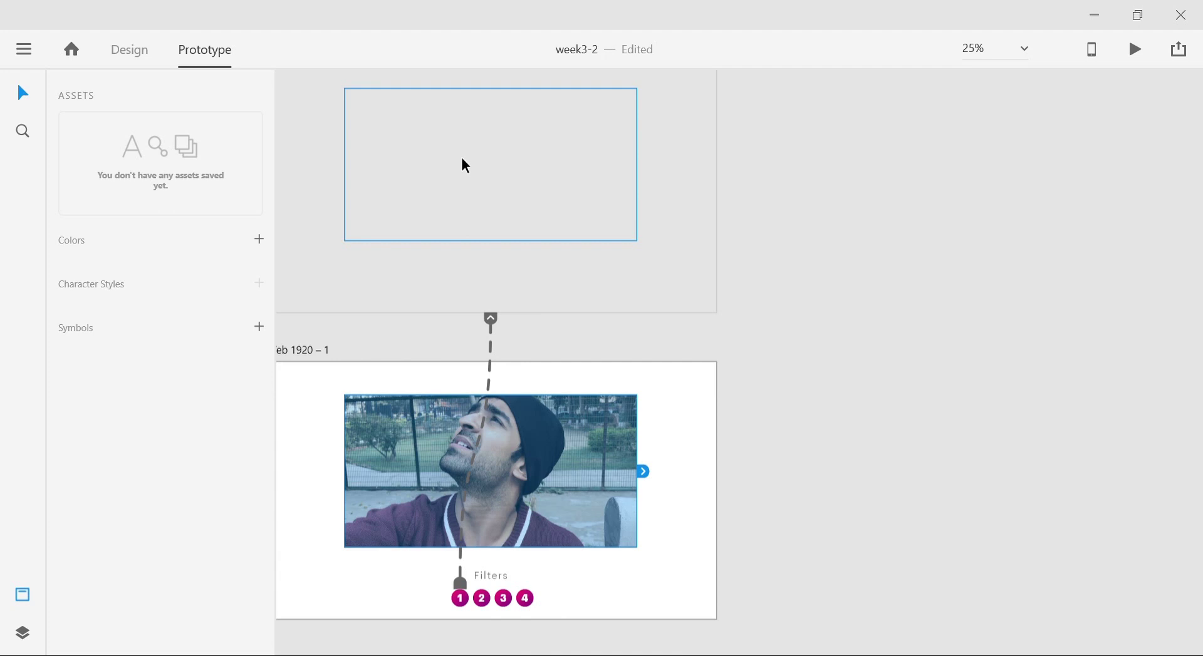
{"action": "left_click", "coordinate": [736, 422]}
{"action": "scroll", "coordinate": [631, 379], "scroll_direction": "left", "scroll_amount": 2}
{"action": "scroll", "coordinate": [631, 378], "scroll_direction": "down", "scroll_amount": 1}
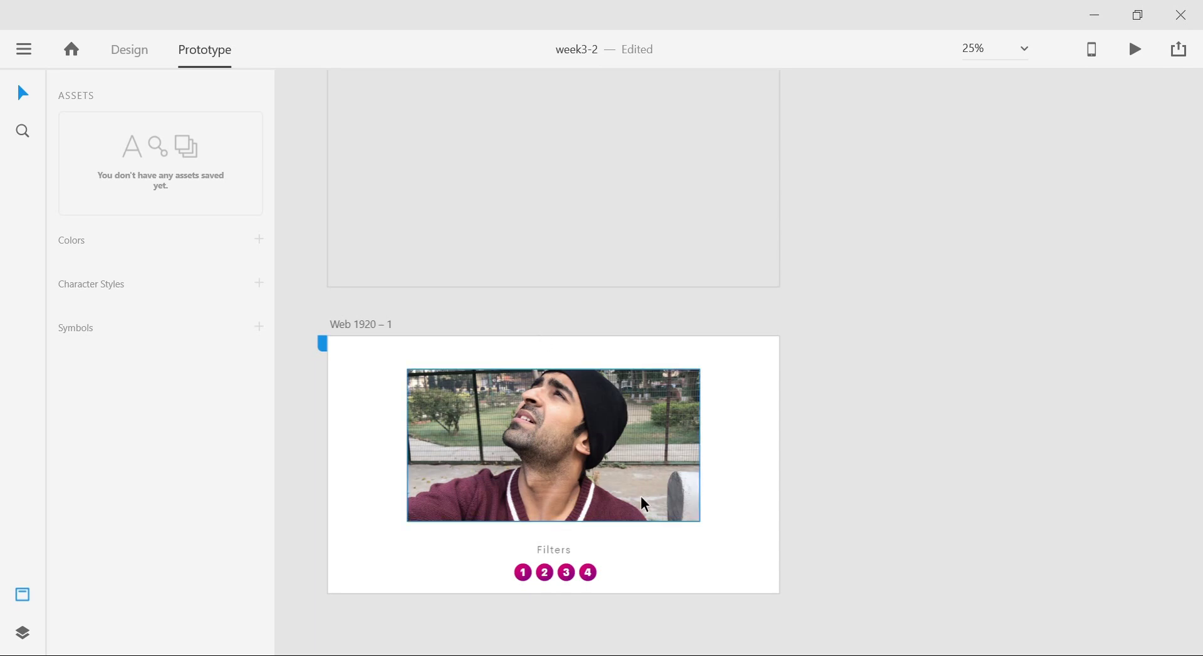
- Preview the prototype and click filter button 1 to see the photo brighten
{"action": "key", "text": "ctrl+Return"}
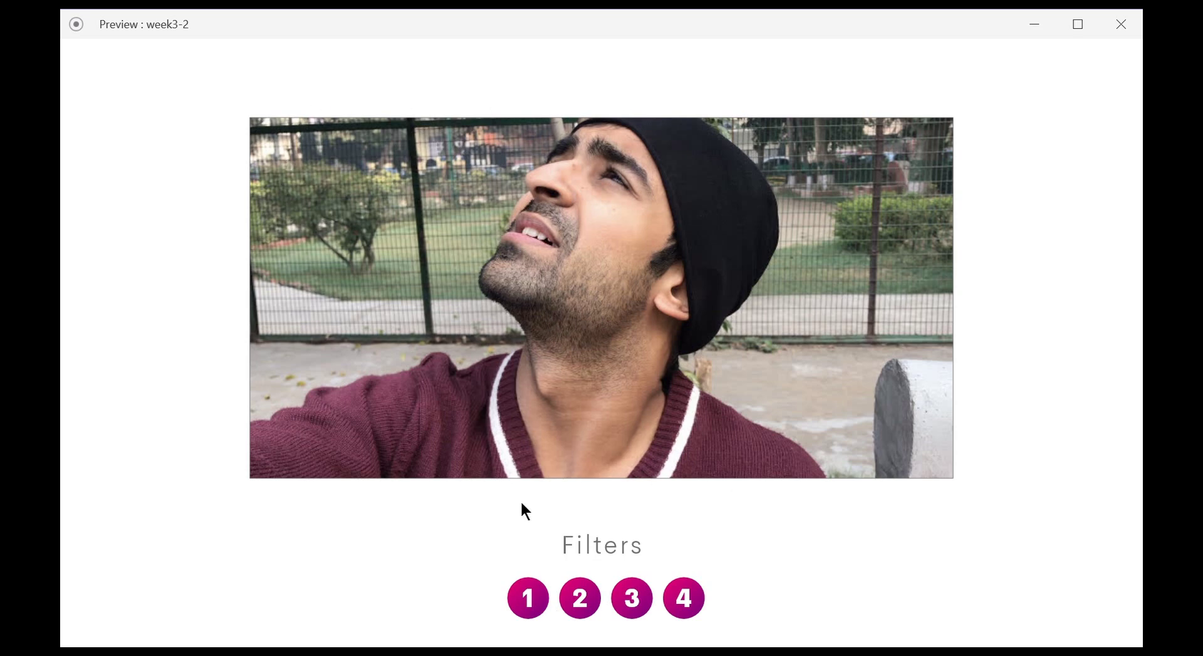
{"action": "left_click", "coordinate": [539, 595]}
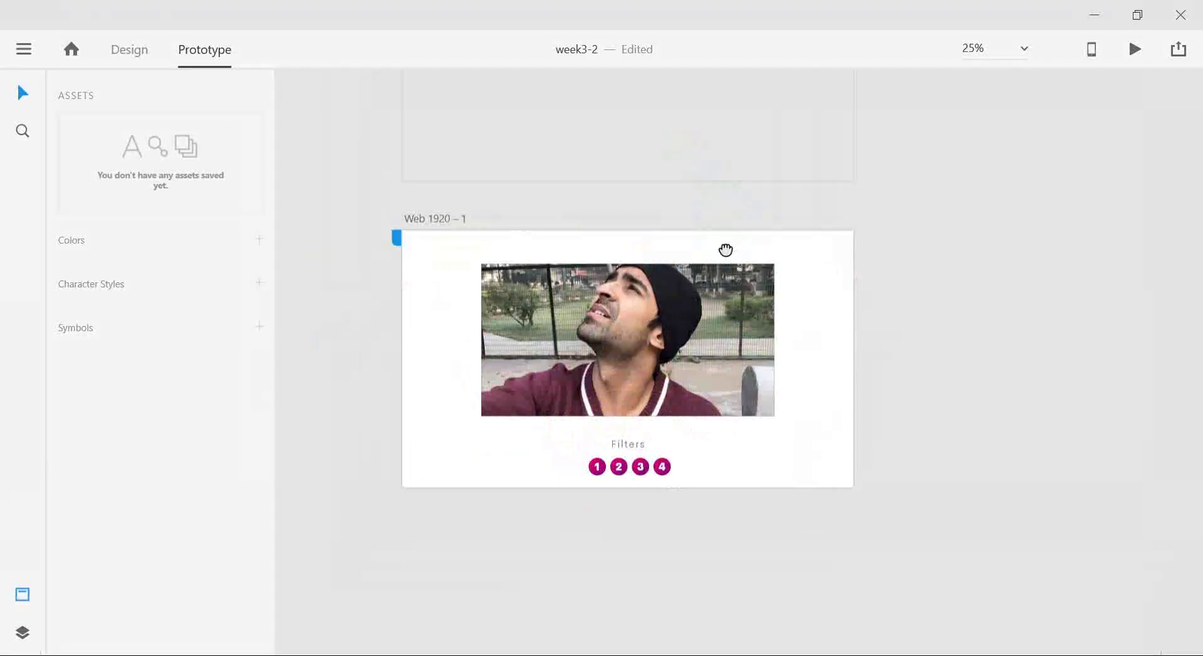
- In Design mode, duplicate the Web 1920 – 2 artboard into extra overlay copies
{"action": "scroll", "coordinate": [732, 243], "scroll_direction": "up", "scroll_amount": 2}
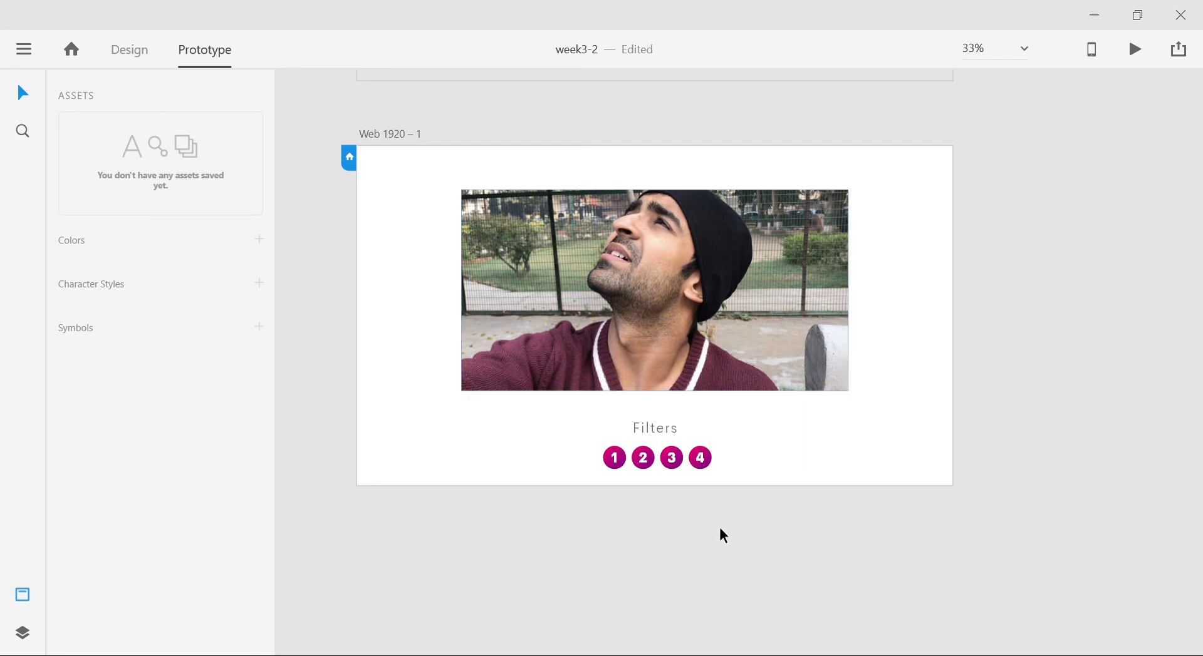
{"action": "left_click", "coordinate": [122, 52]}
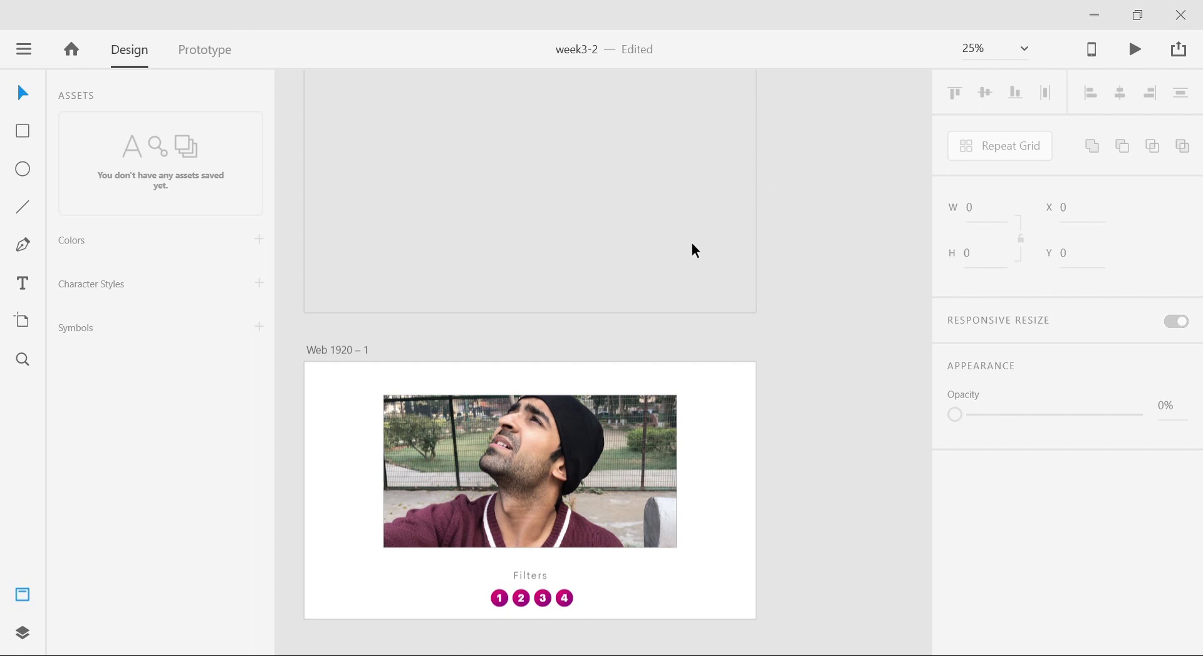
{"action": "left_click", "coordinate": [338, 198]}
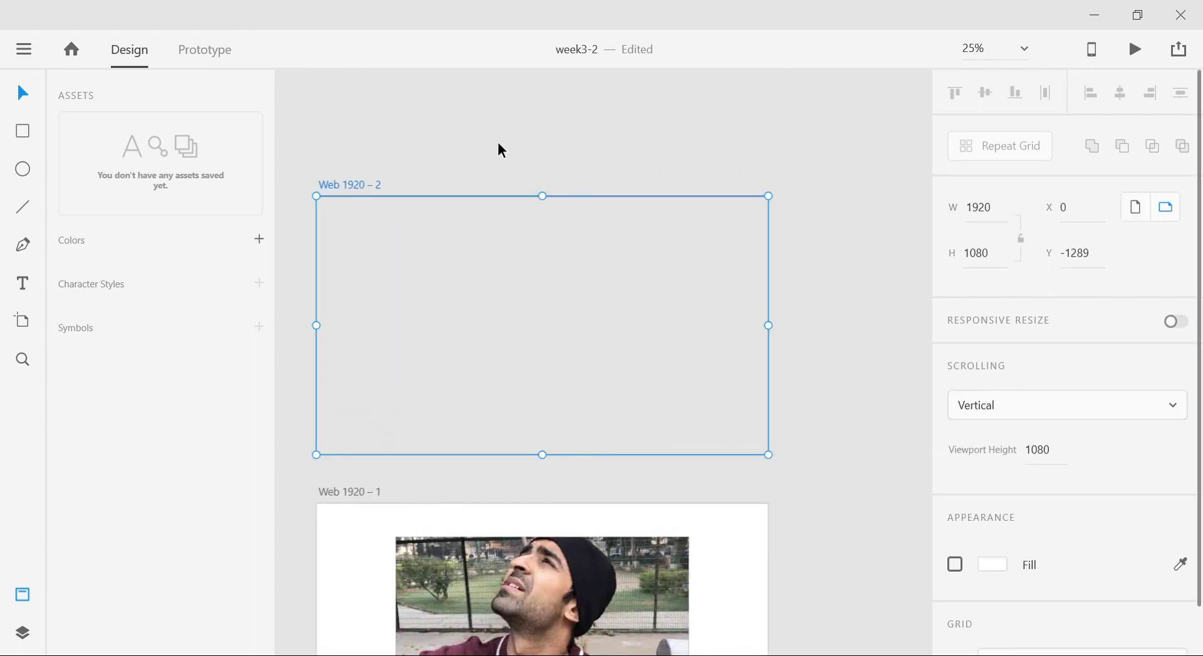
{"action": "key", "text": "ctrl+d"}
{"action": "key", "text": "ctrl+d"}
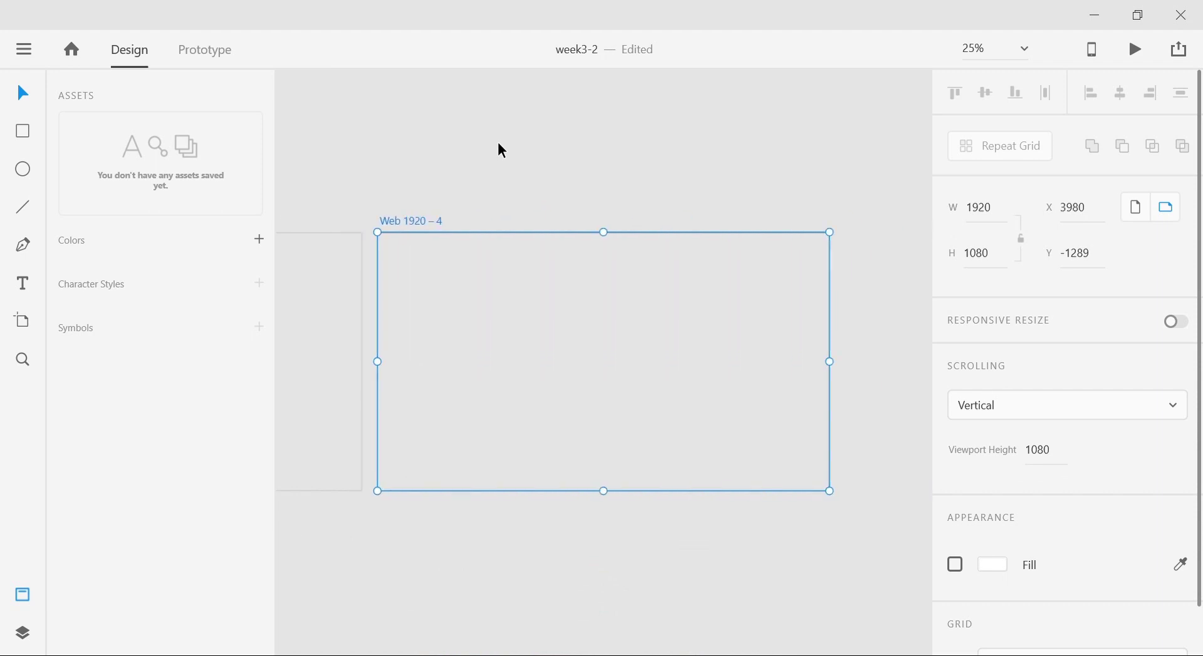
{"action": "scroll", "coordinate": [575, 269], "scroll_direction": "down", "scroll_amount": 3}
{"action": "left_click_drag", "start_coordinate": [572, 282], "coordinate": [716, 272]}
{"action": "key", "text": "ctrl+d"}
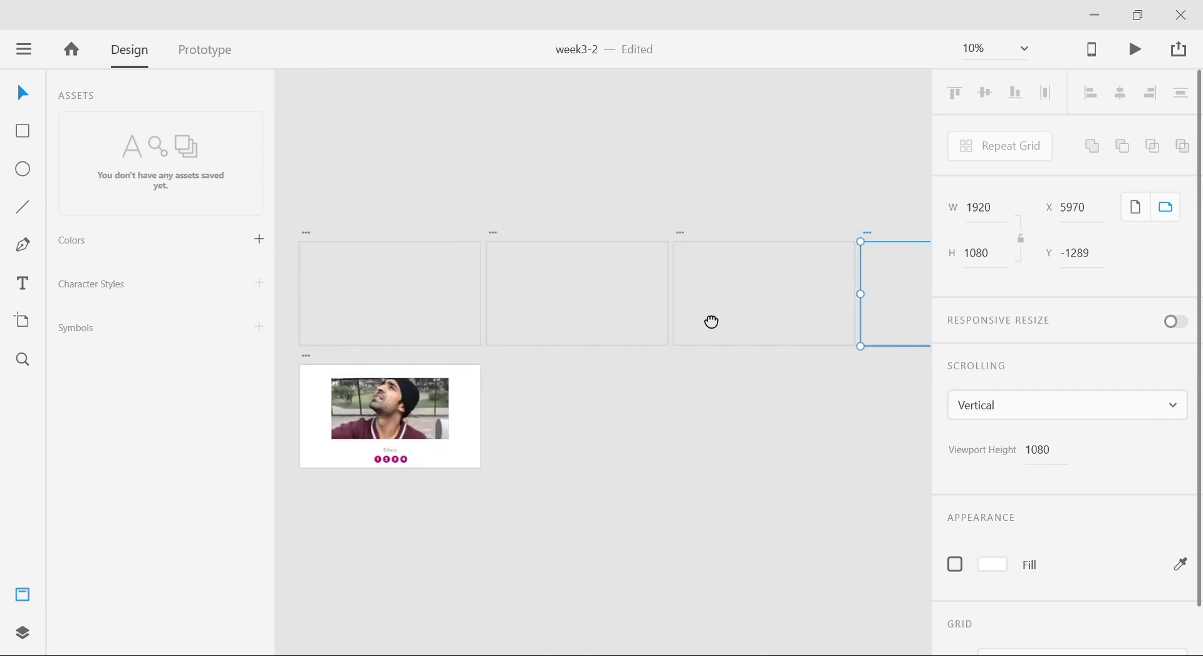
{"action": "scroll", "coordinate": [711, 322], "scroll_direction": "left", "scroll_amount": 2}
- Select the blurred rectangle on the Web 1920 – 3 artboard
{"action": "left_click", "coordinate": [471, 276]}
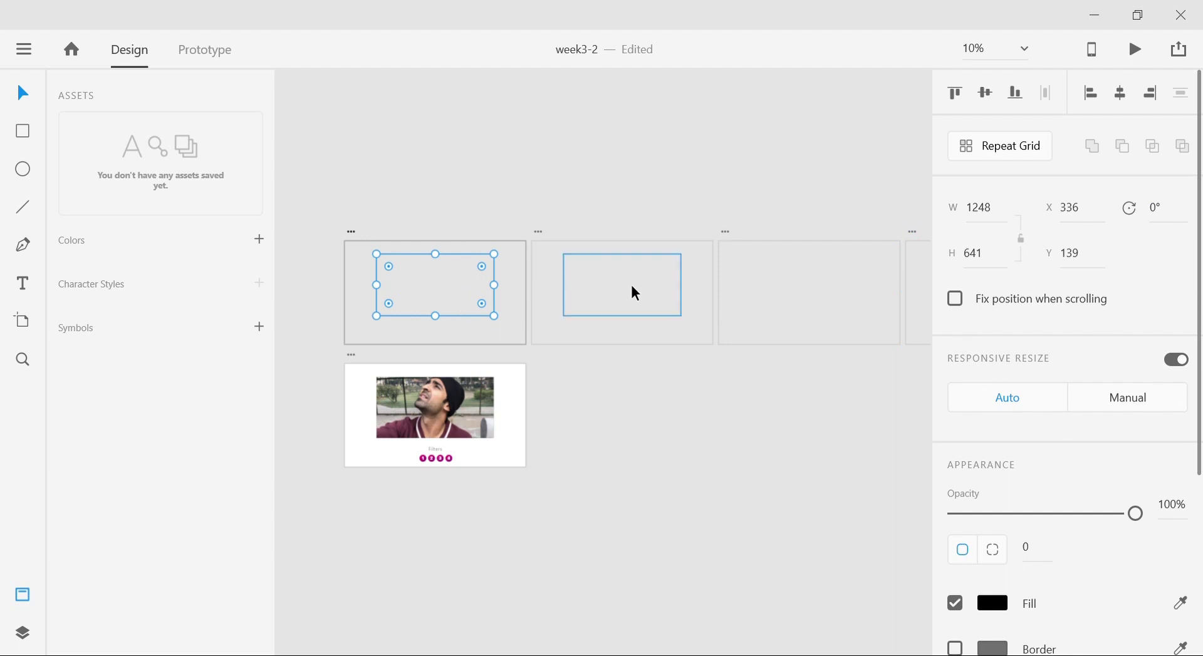
{"action": "left_click", "coordinate": [603, 287]}
{"action": "key", "text": "ctrl+equal"}
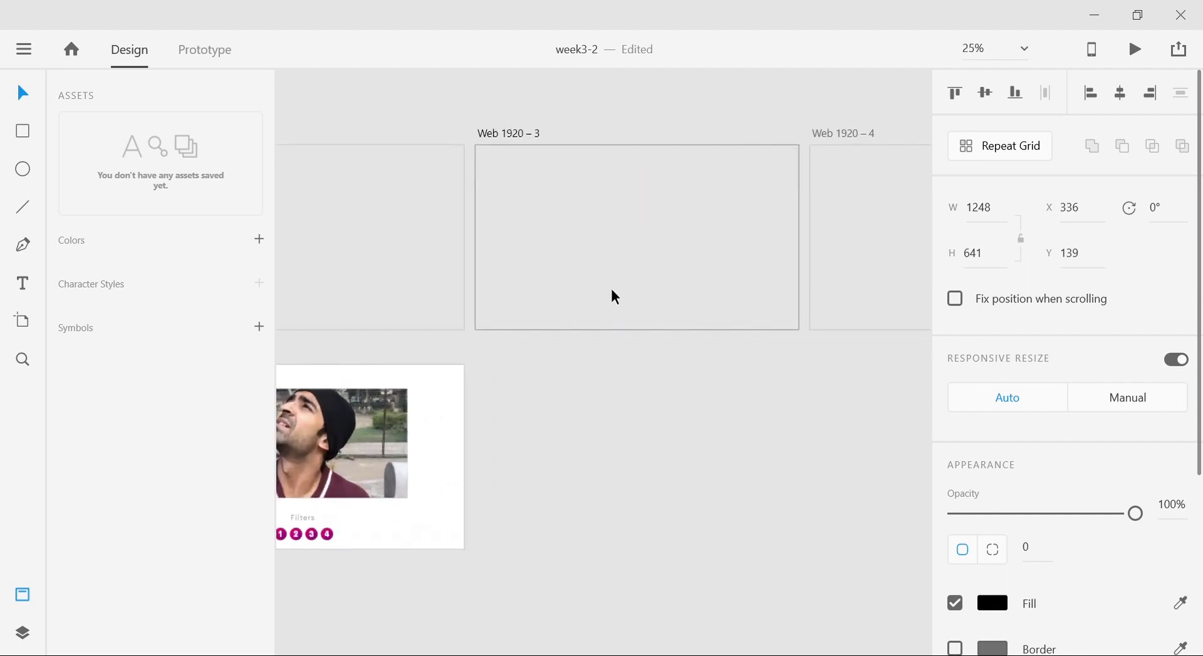
{"action": "left_click_drag", "start_coordinate": [610, 339], "coordinate": [583, 437]}
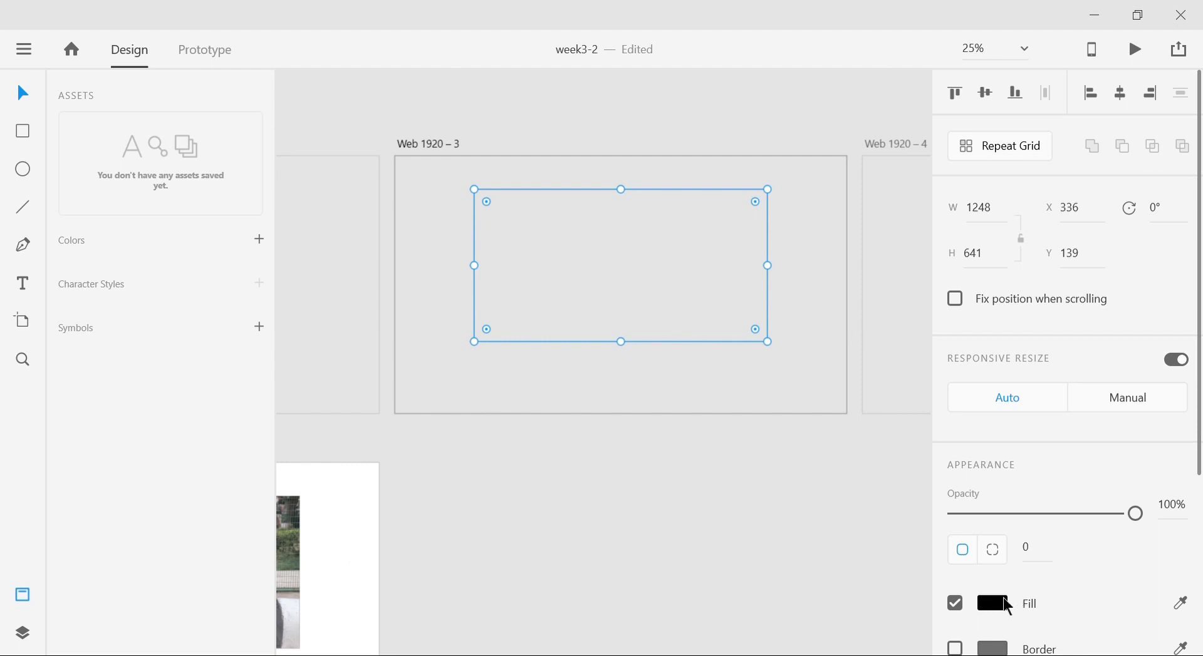
{"action": "scroll", "coordinate": [1003, 598], "scroll_direction": "down", "scroll_amount": 5}
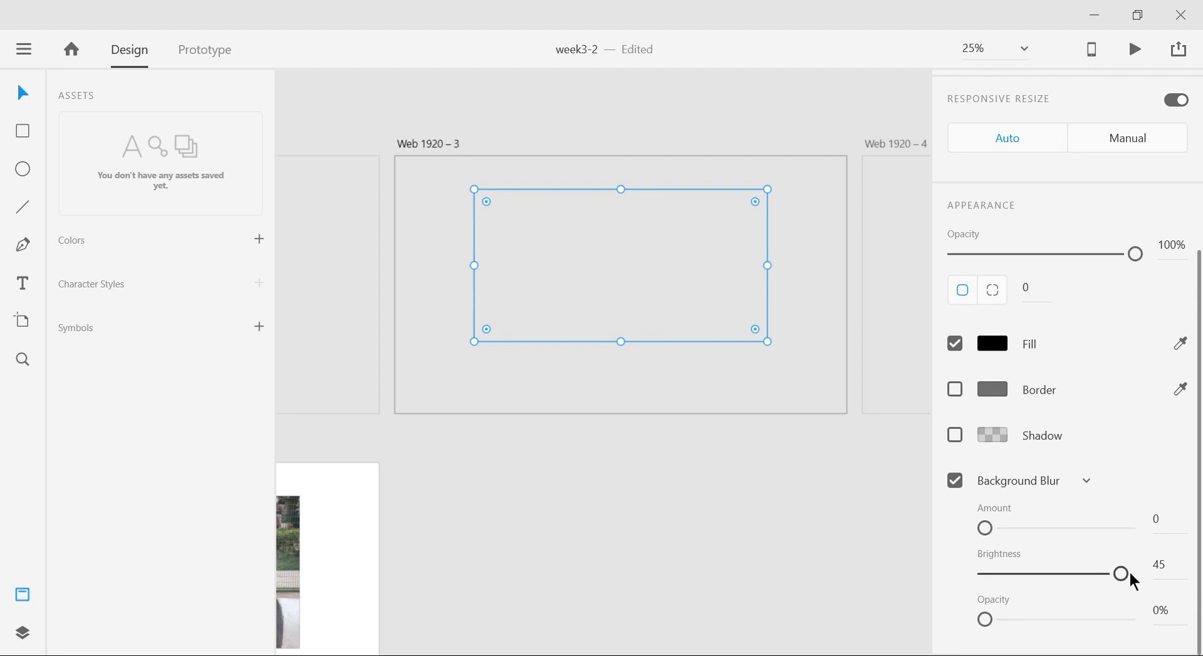
- Change its background blur brightness to -45
{"action": "left_click", "coordinate": [1181, 572]}
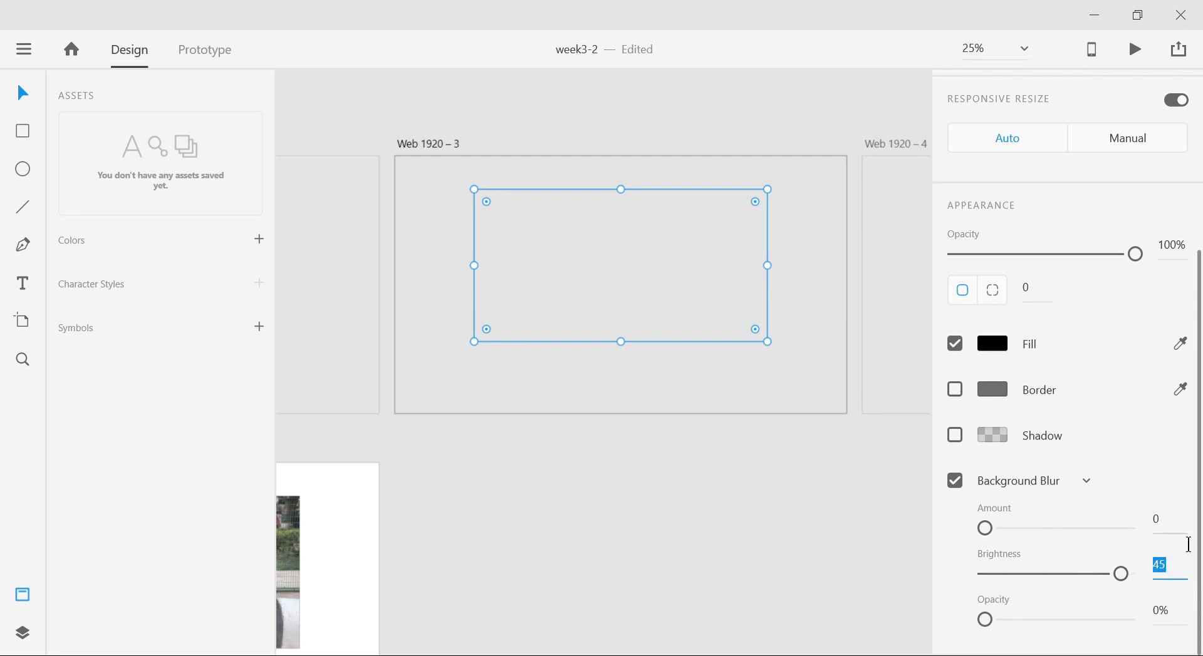
{"action": "type", "text": "-45"}
{"action": "key", "text": "Return"}
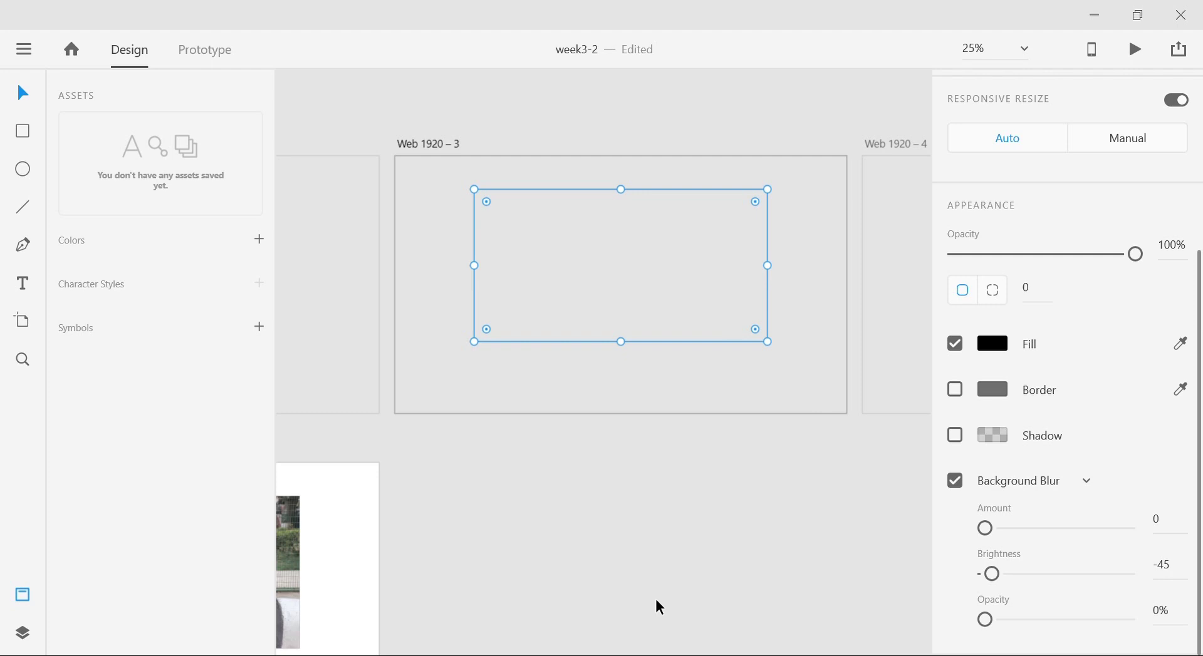
{"action": "left_click", "coordinate": [814, 498]}
{"action": "left_click_drag", "start_coordinate": [873, 458], "coordinate": [589, 495]}
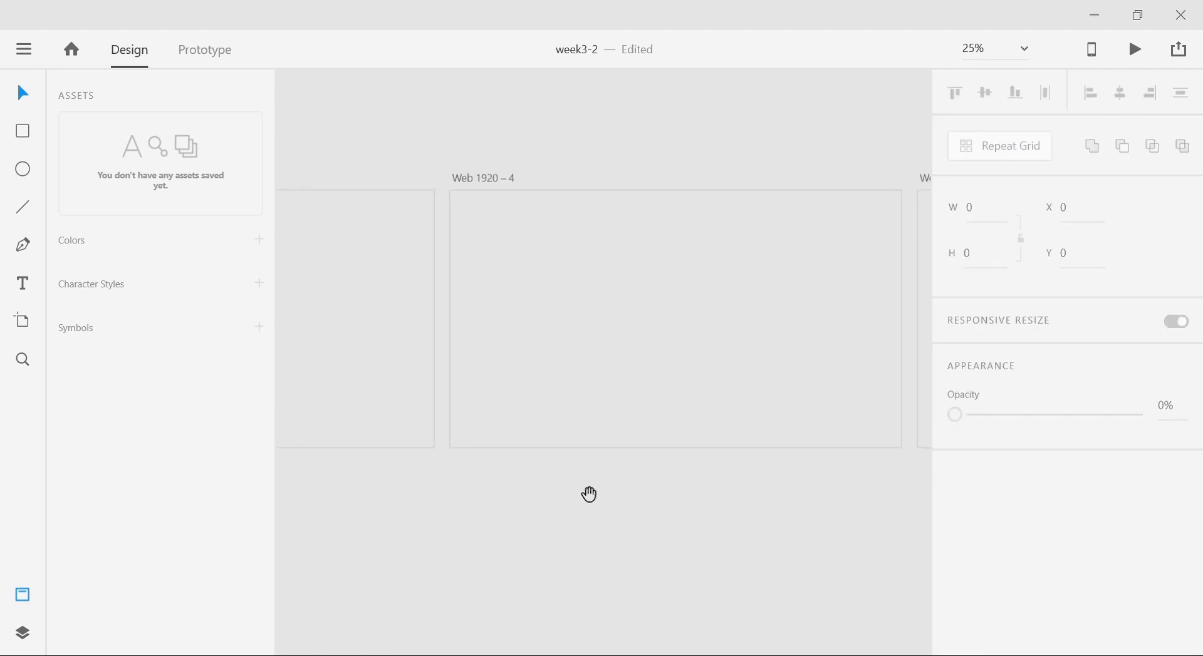
- Turn off the Web 1920 – 4 rectangle's background blur and fill it with pure red #FF0000
{"action": "left_click", "coordinate": [715, 276]}
{"action": "scroll", "coordinate": [1121, 539], "scroll_direction": "down", "scroll_amount": 3}
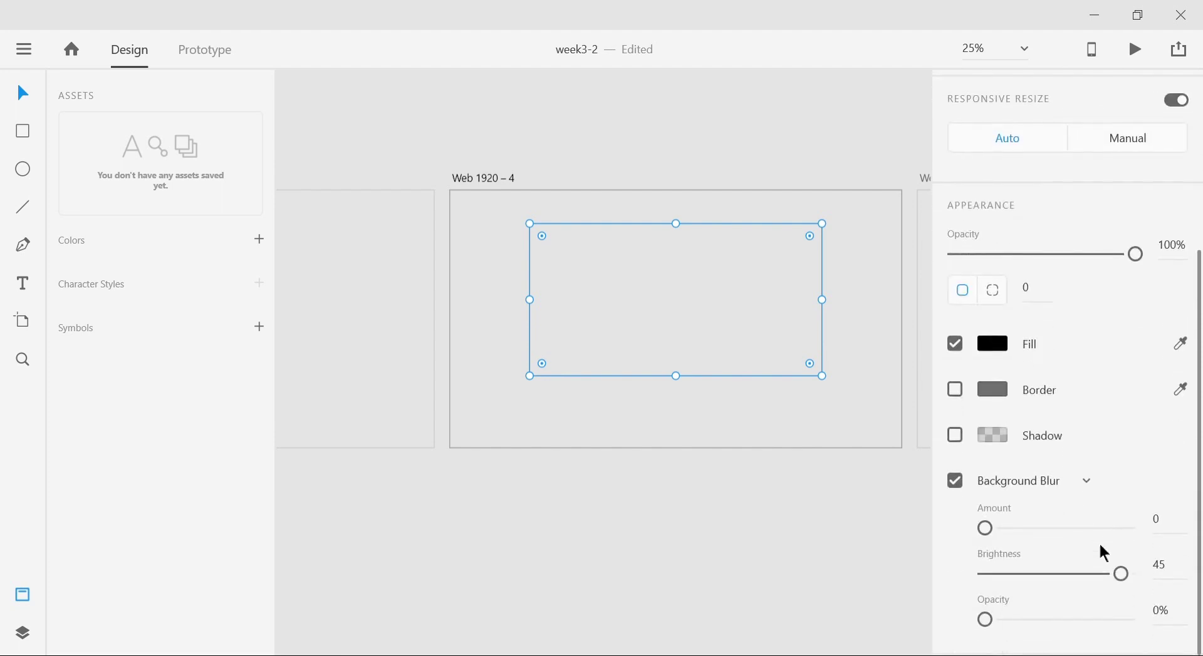
{"action": "left_click", "coordinate": [957, 485]}
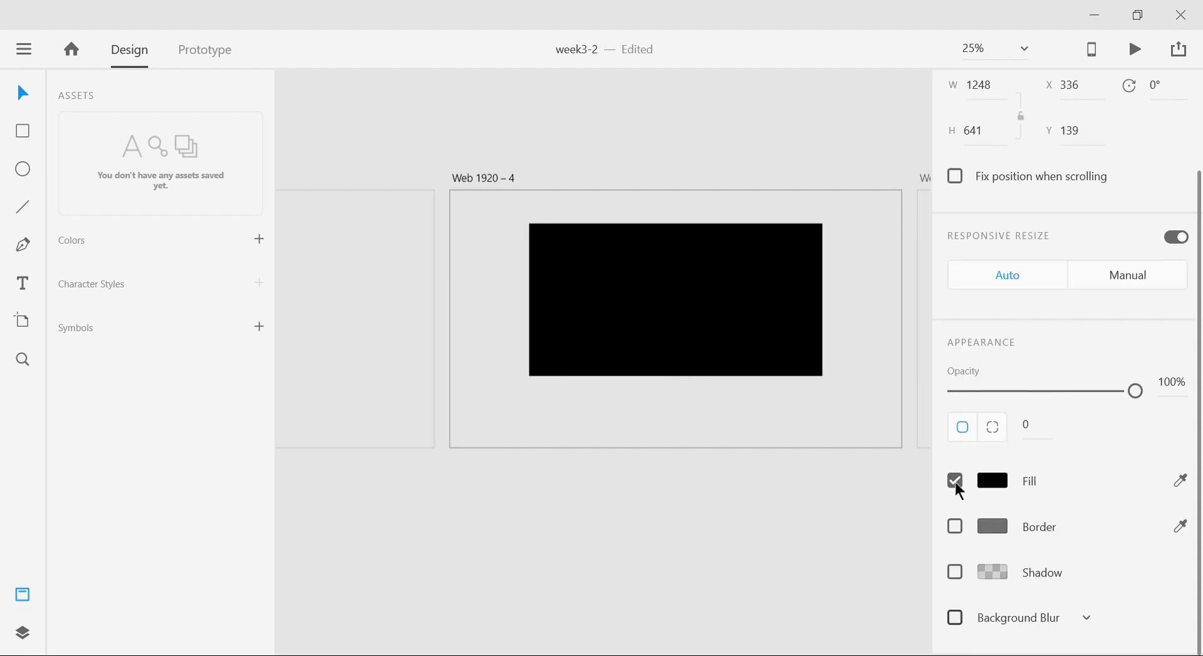
{"action": "left_click", "coordinate": [990, 484]}
{"action": "left_click", "coordinate": [840, 437]}
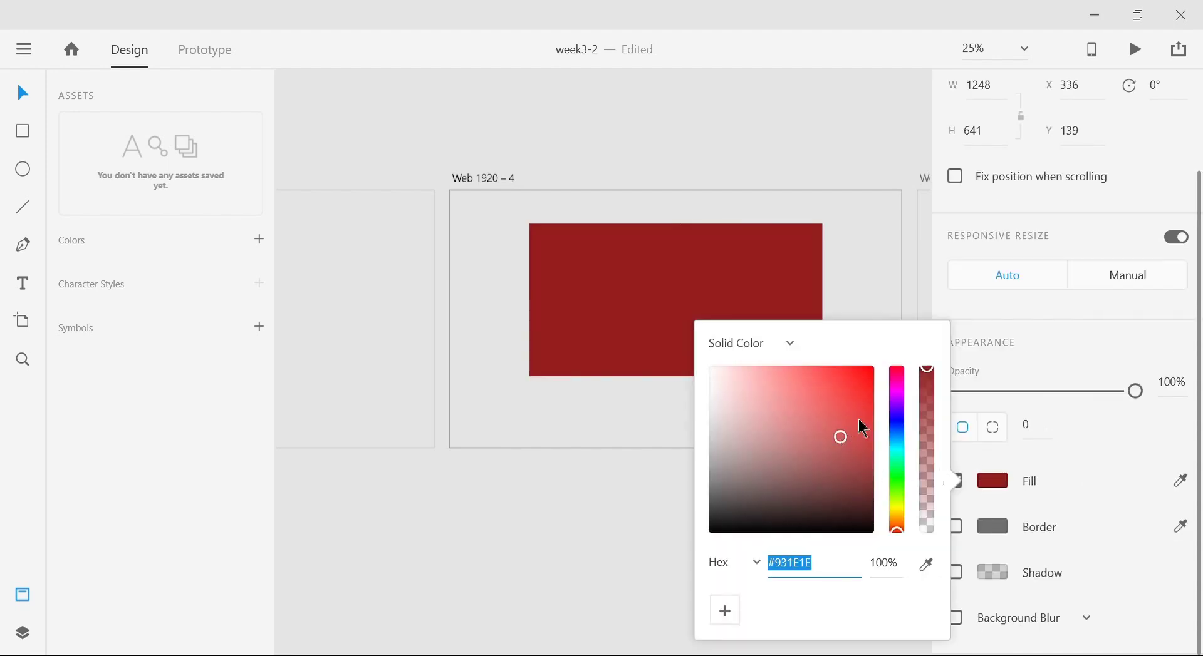
{"action": "left_click_drag", "start_coordinate": [863, 428], "coordinate": [889, 353]}
{"action": "left_click", "coordinate": [1068, 476]}
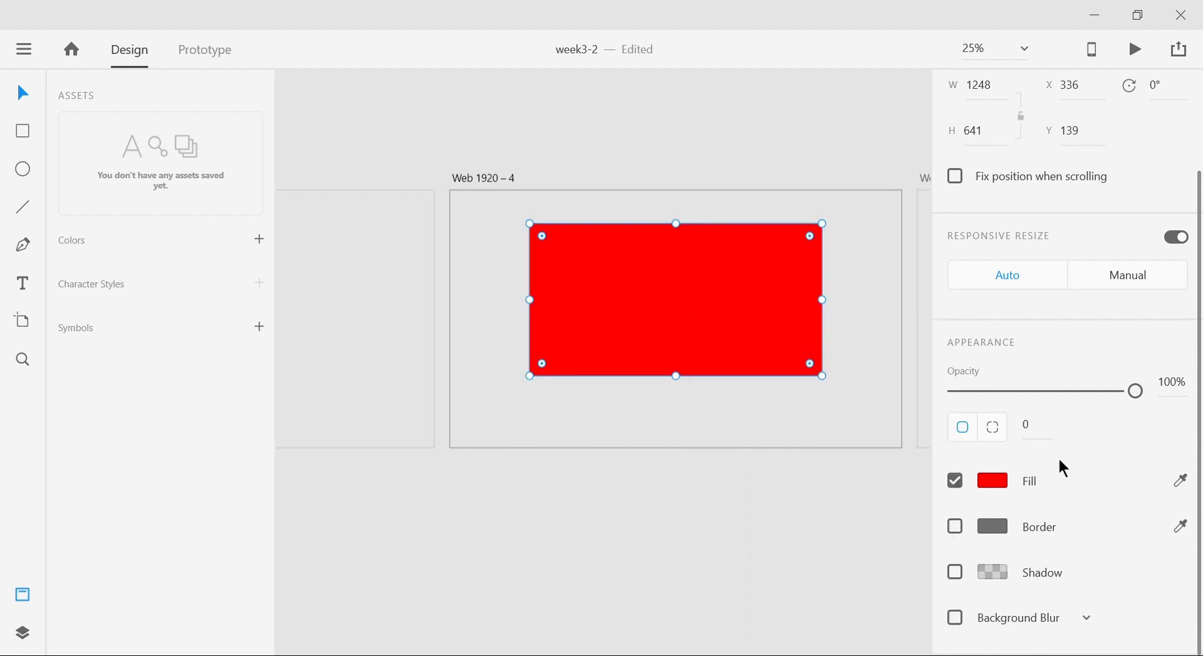
- Set the red rectangle's opacity to 45%, trying 50% first
{"action": "left_click", "coordinate": [1181, 394]}
{"action": "type", "text": "50"}
{"action": "key", "text": "Return"}
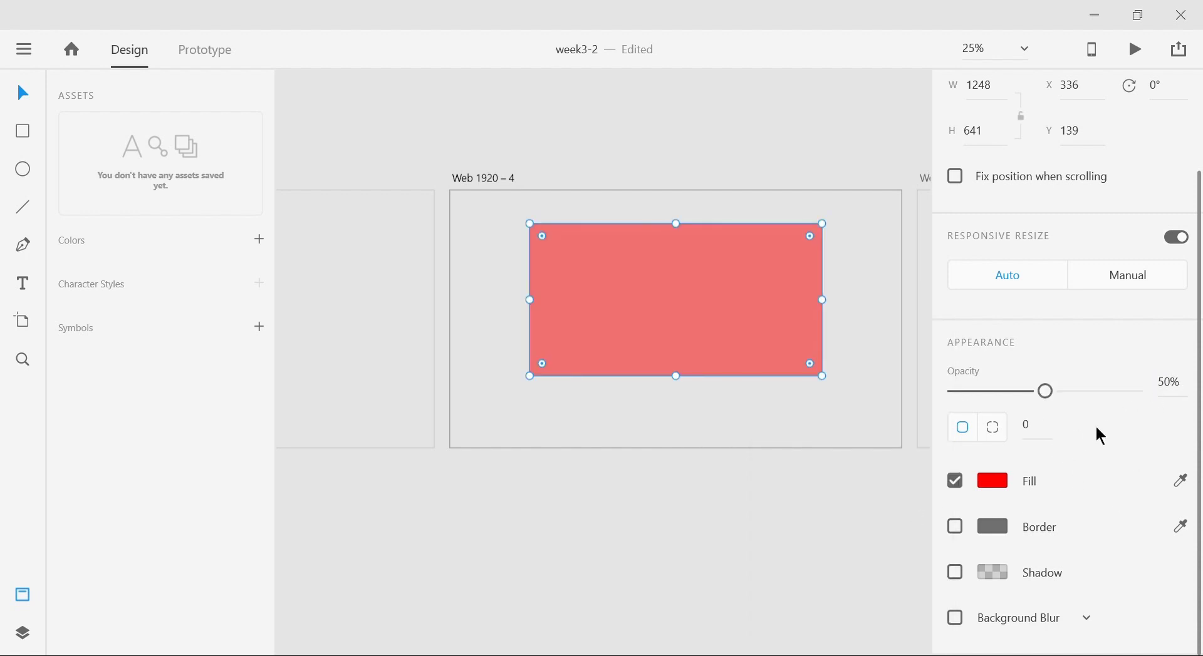
{"action": "left_click", "coordinate": [1175, 403]}
{"action": "type", "text": "45"}
{"action": "key", "text": "Return"}
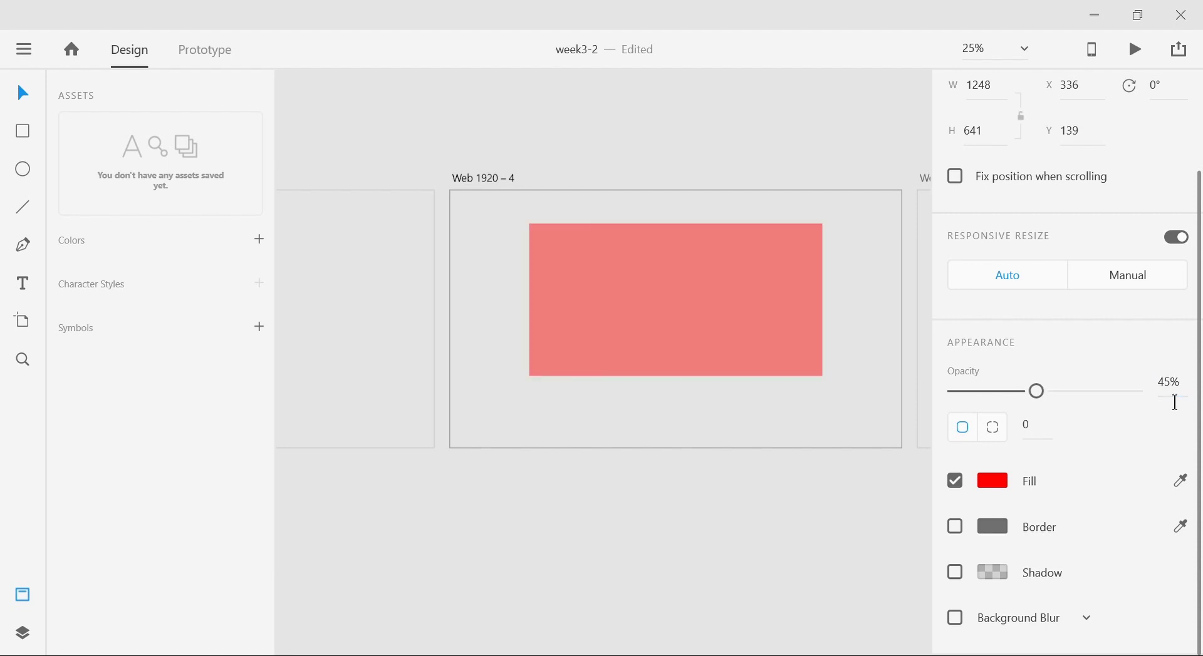
{"action": "left_click", "coordinate": [730, 488]}
- Set the background blur brightness of the Web 1920 – 5 rectangle to 0
{"action": "left_click_drag", "start_coordinate": [870, 478], "coordinate": [607, 487]}
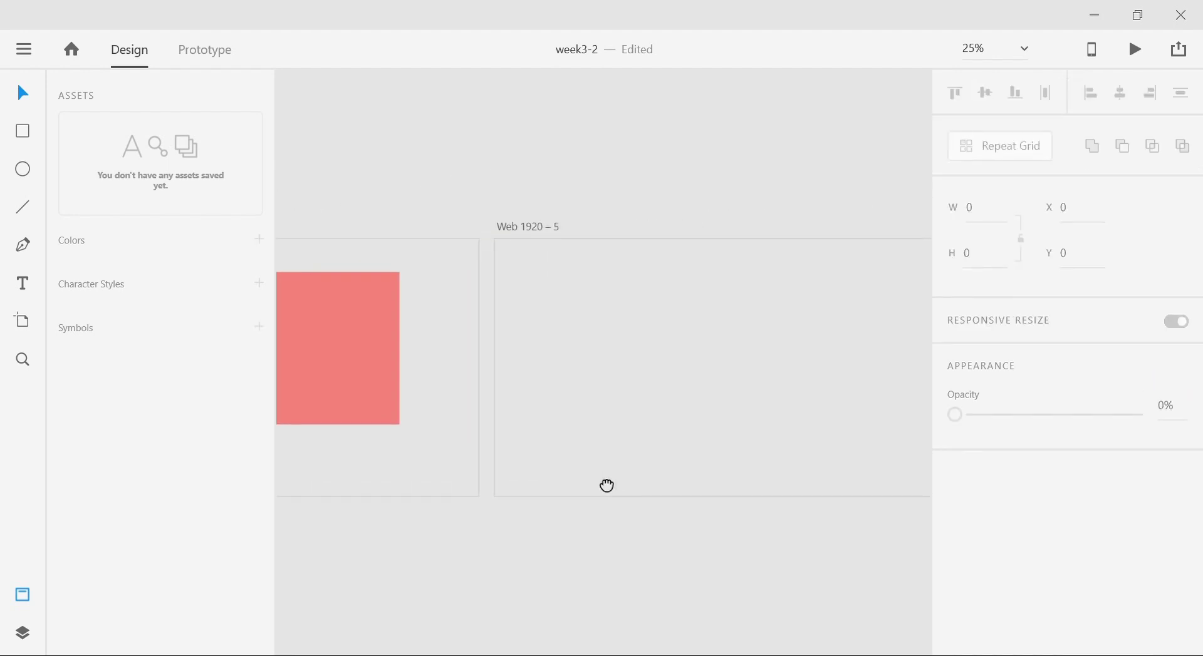
{"action": "left_click", "coordinate": [765, 373]}
{"action": "scroll", "coordinate": [1053, 505], "scroll_direction": "down", "scroll_amount": 2}
{"action": "scroll", "coordinate": [1056, 515], "scroll_direction": "down", "scroll_amount": 3}
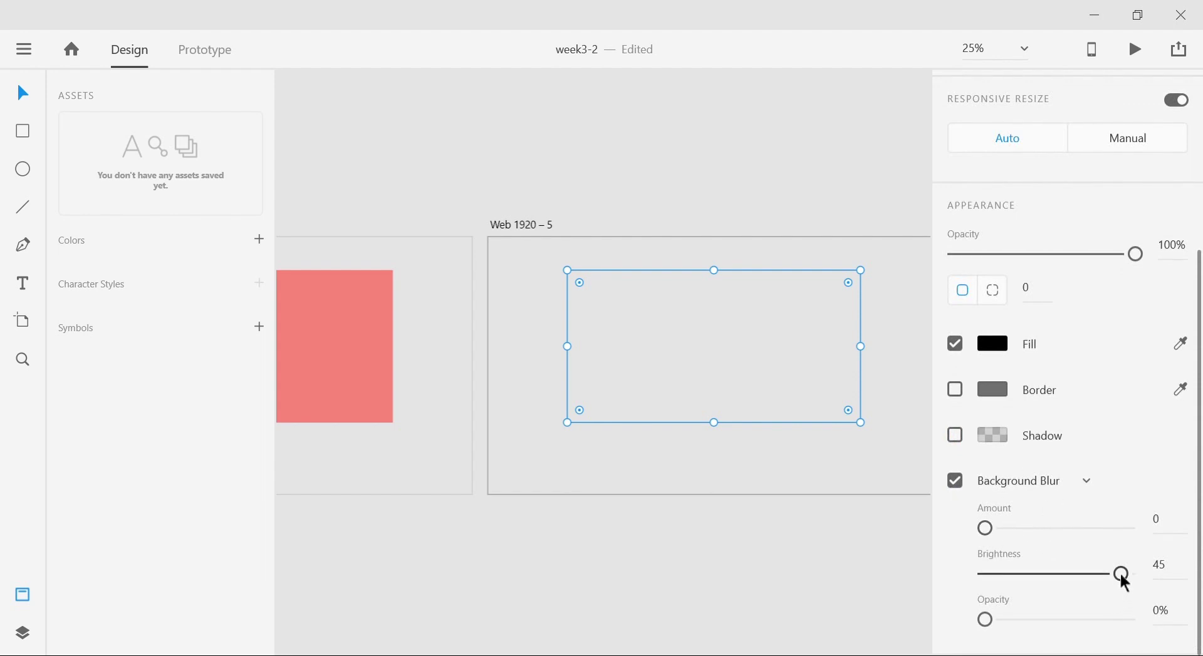
{"action": "left_click", "coordinate": [1168, 568]}
{"action": "type", "text": "0"}
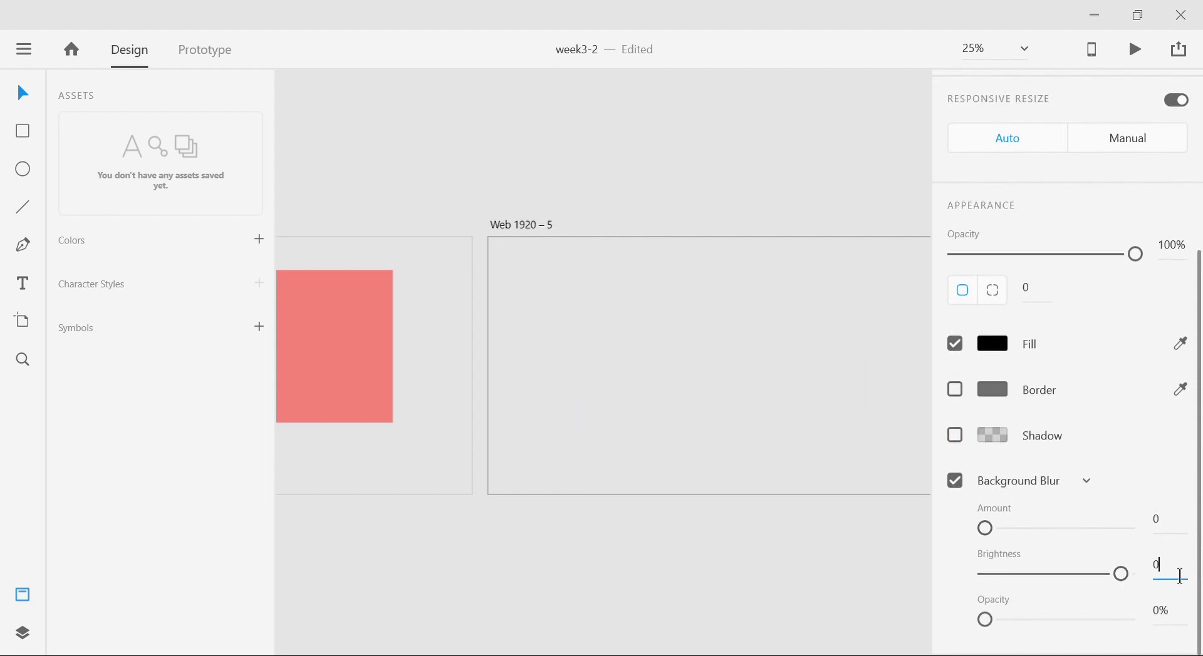
{"action": "key", "text": "Return"}
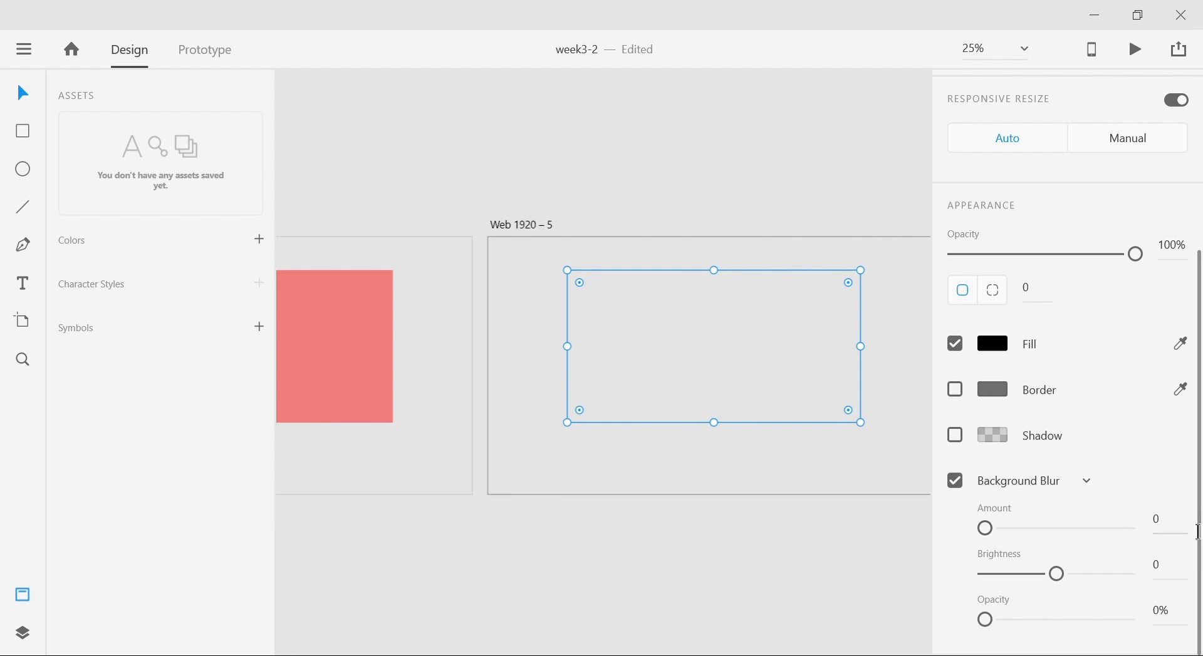
- Set the background blur amount to 45 after first trying 50
{"action": "left_click", "coordinate": [1199, 532]}
{"action": "type", "text": "50"}
{"action": "key", "text": "Return"}
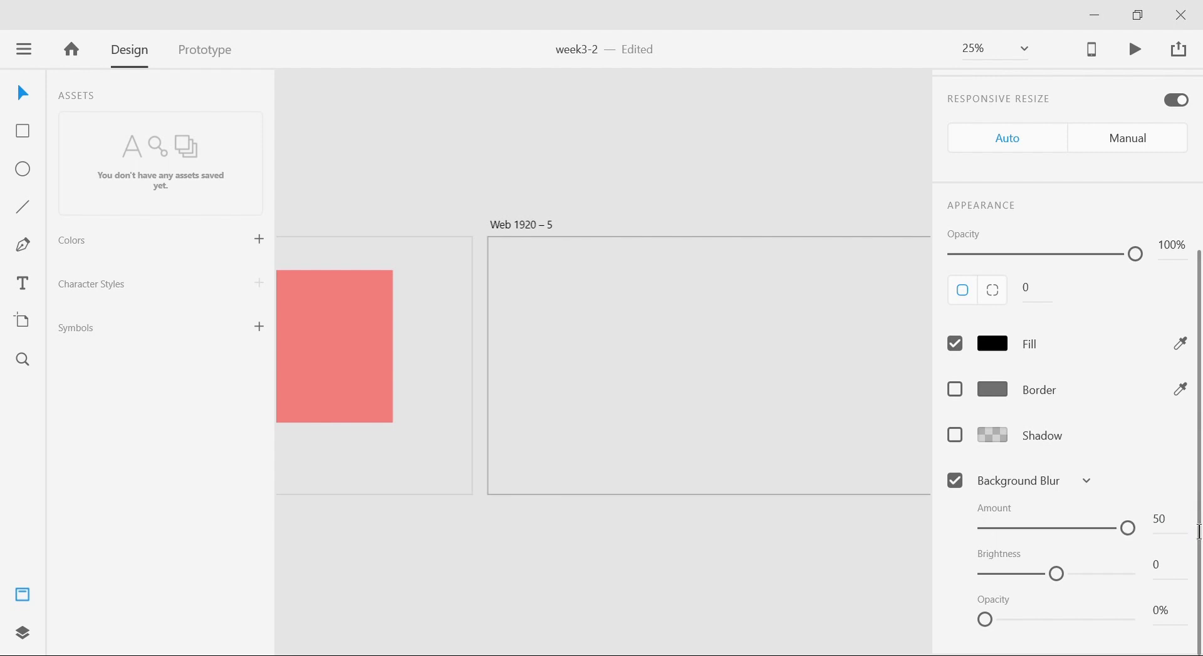
{"action": "left_click", "coordinate": [1186, 535]}
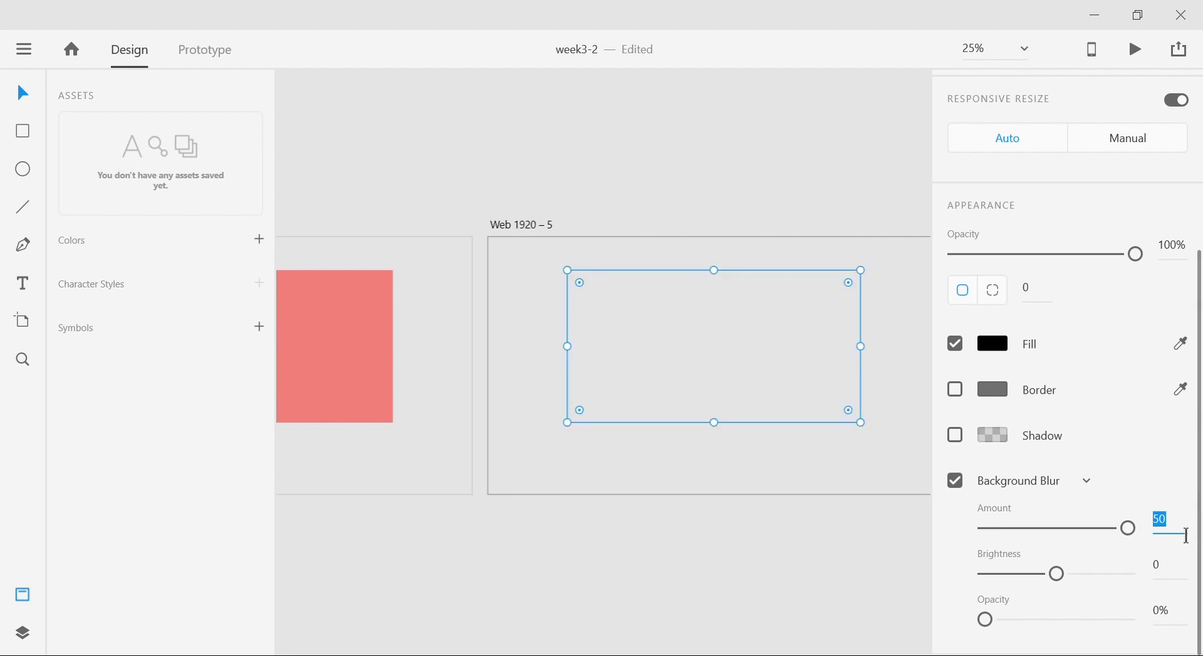
{"action": "type", "text": "45"}
{"action": "key", "text": "Return"}
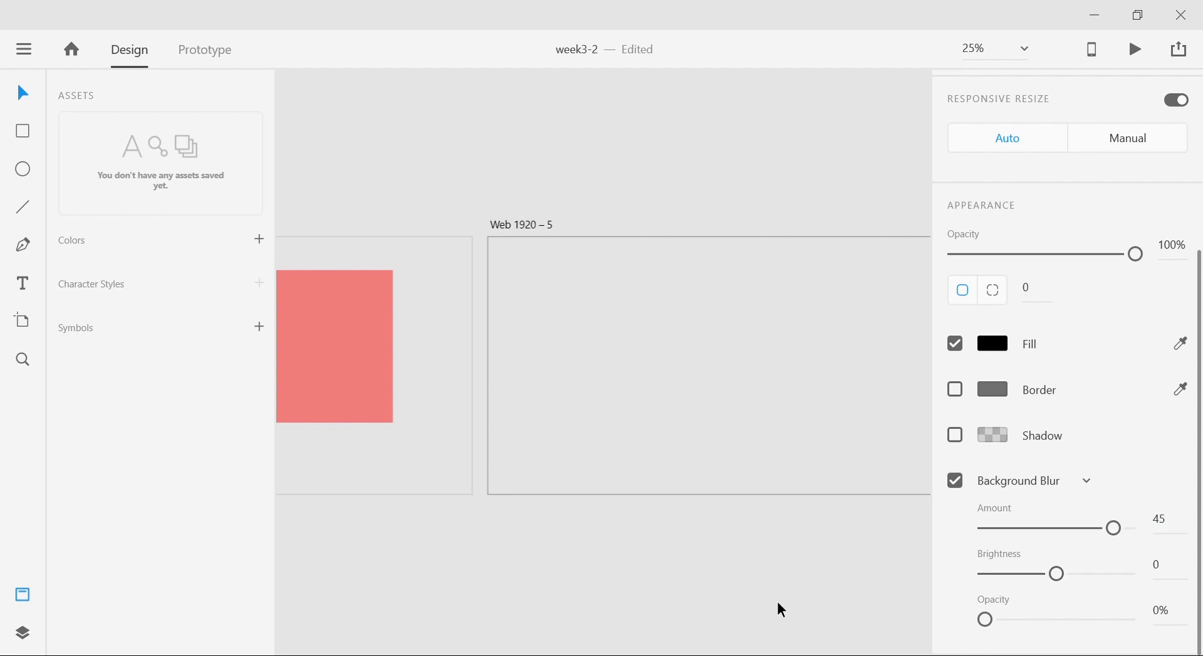
{"action": "left_click", "coordinate": [762, 608]}
{"action": "scroll", "coordinate": [655, 566], "scroll_direction": "down", "scroll_amount": 2}
{"action": "left_click_drag", "start_coordinate": [655, 566], "coordinate": [702, 443]}
- In Prototype mode, make filter button 2 open Web 1920 – 3 as a Dissolve overlay on tap
{"action": "scroll", "coordinate": [629, 404], "scroll_direction": "up", "scroll_amount": 3}
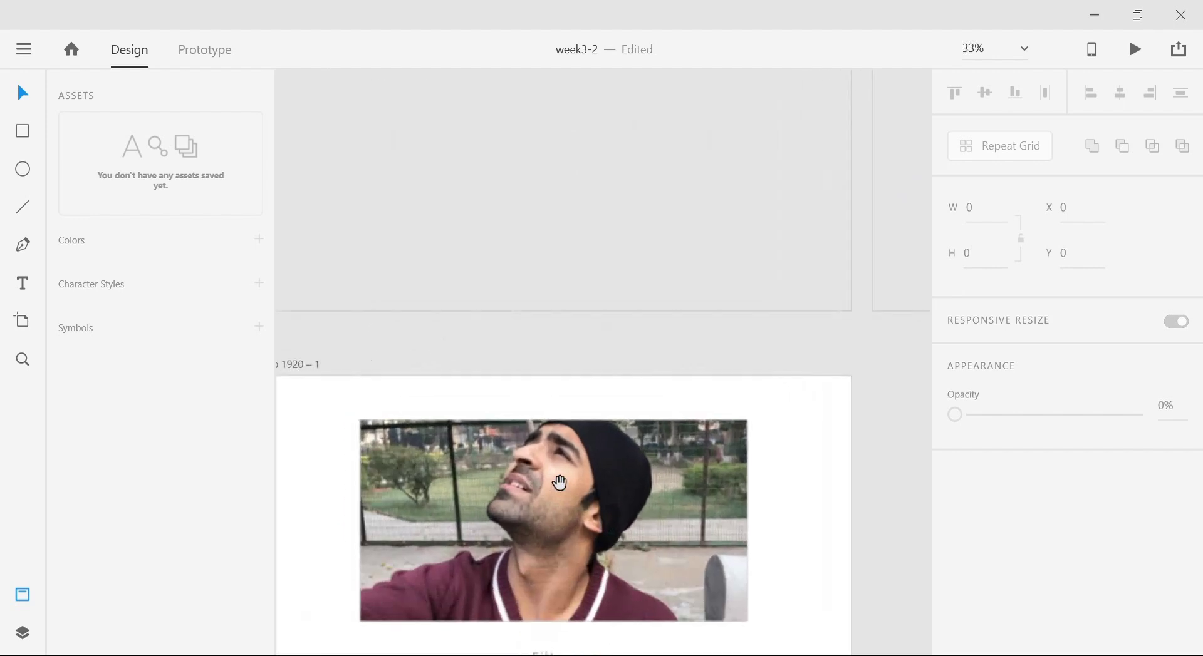
{"action": "left_click_drag", "start_coordinate": [558, 483], "coordinate": [639, 389]}
{"action": "scroll", "coordinate": [655, 518], "scroll_direction": "down", "scroll_amount": 1}
{"action": "scroll", "coordinate": [656, 517], "scroll_direction": "right", "scroll_amount": 2}
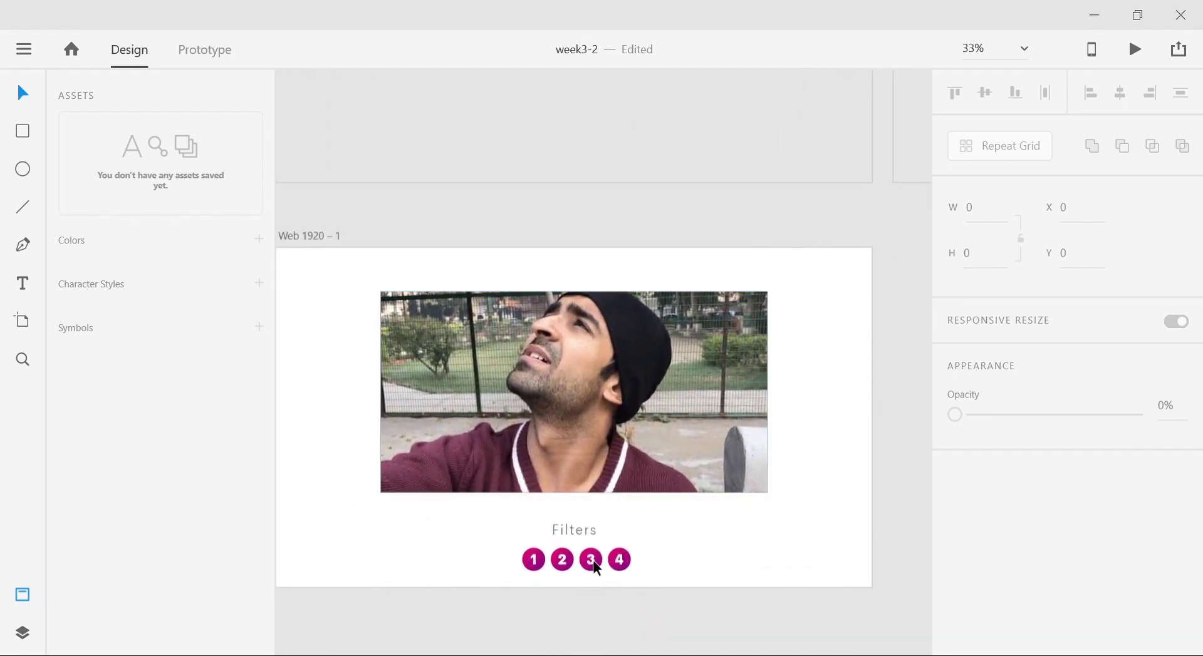
{"action": "left_click", "coordinate": [212, 60]}
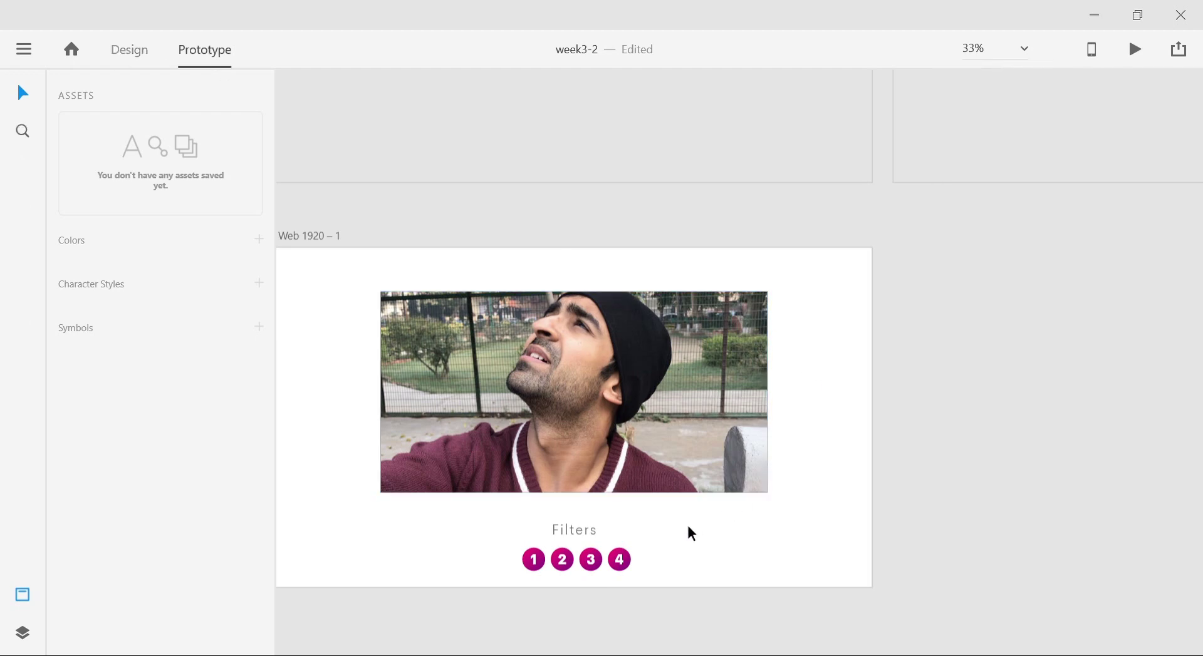
{"action": "left_click", "coordinate": [574, 559]}
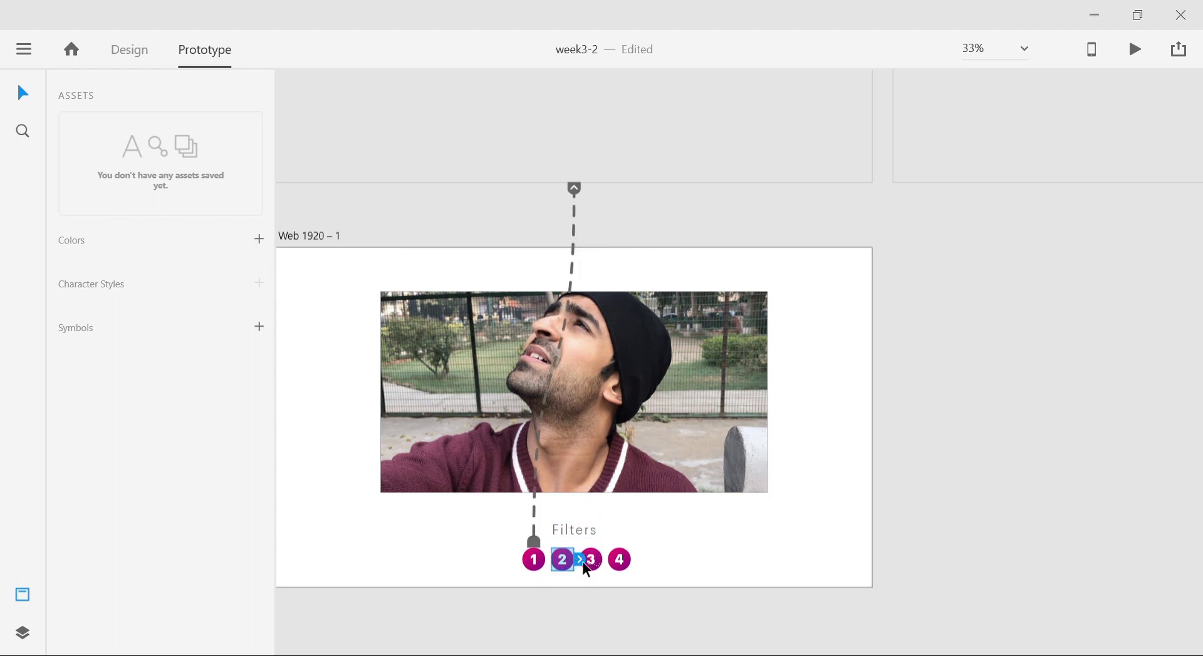
{"action": "left_click_drag", "start_coordinate": [583, 562], "coordinate": [980, 135]}
{"action": "left_click_drag", "start_coordinate": [1012, 489], "coordinate": [532, 485]}
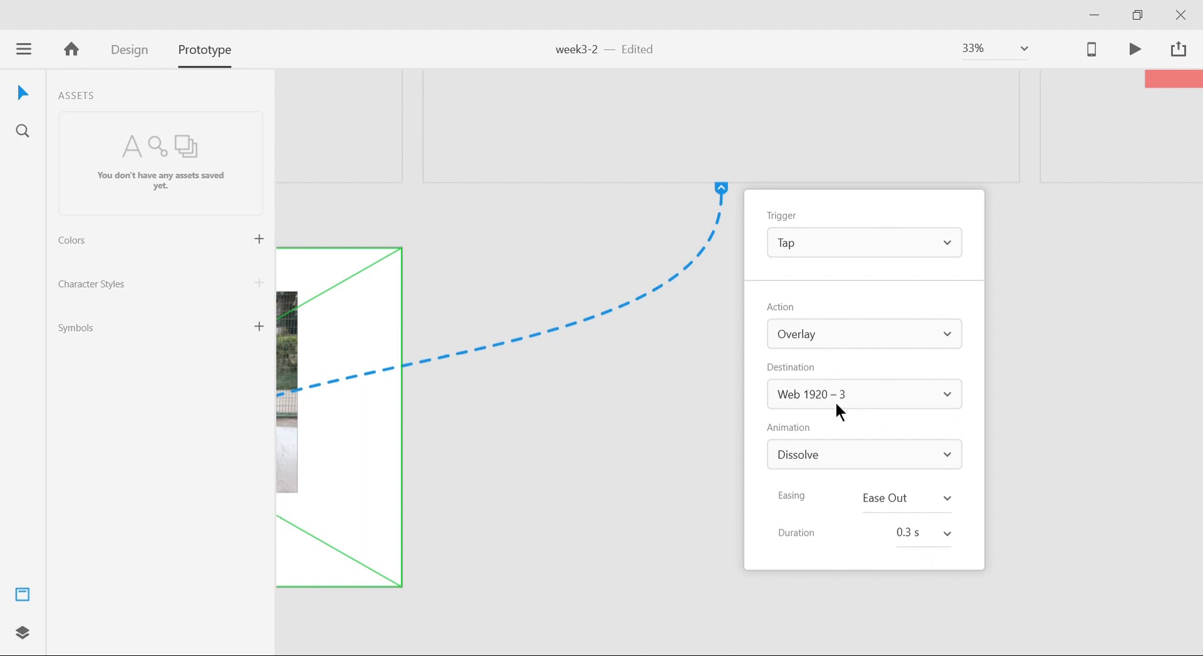
{"action": "left_click", "coordinate": [647, 488]}
- Make filter button 3 open Web 1920 – 4 as a Dissolve overlay on tap
{"action": "scroll", "coordinate": [647, 494], "scroll_direction": "down", "scroll_amount": 2}
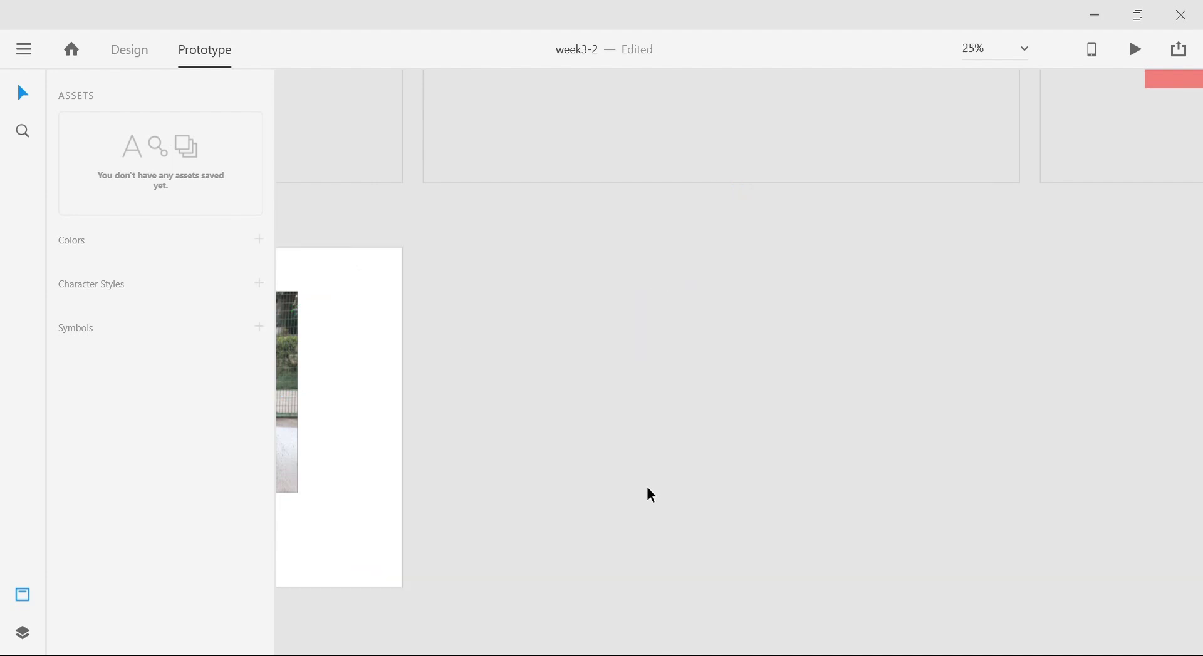
{"action": "scroll", "coordinate": [623, 494], "scroll_direction": "left", "scroll_amount": 3}
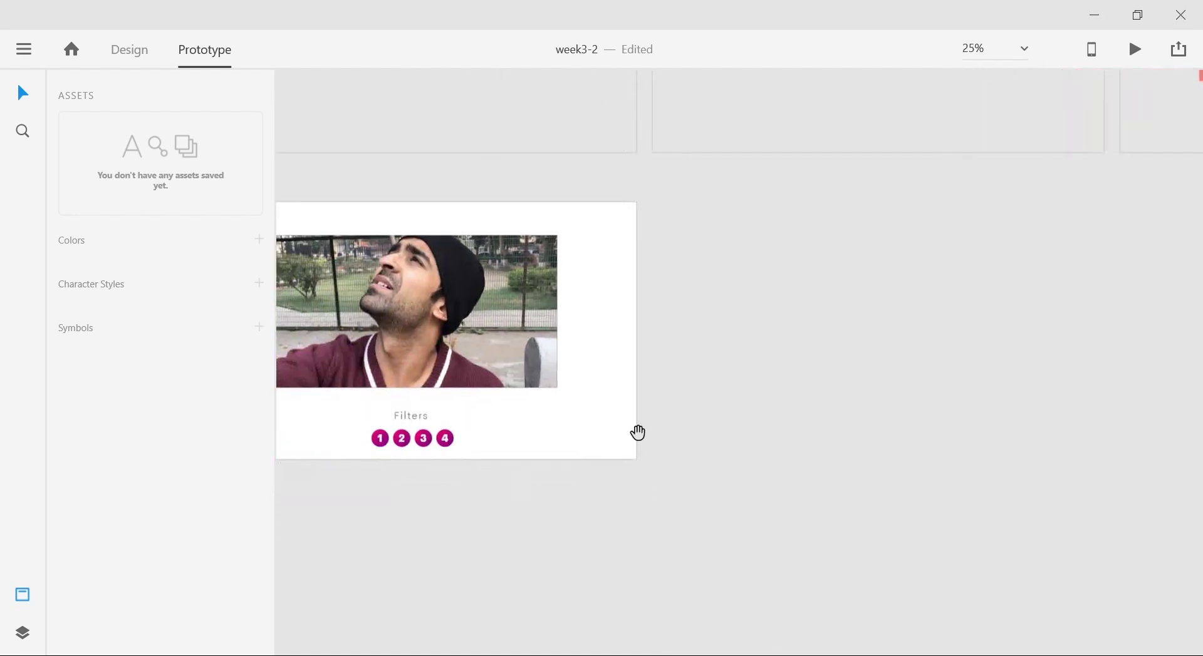
{"action": "left_click", "coordinate": [436, 438]}
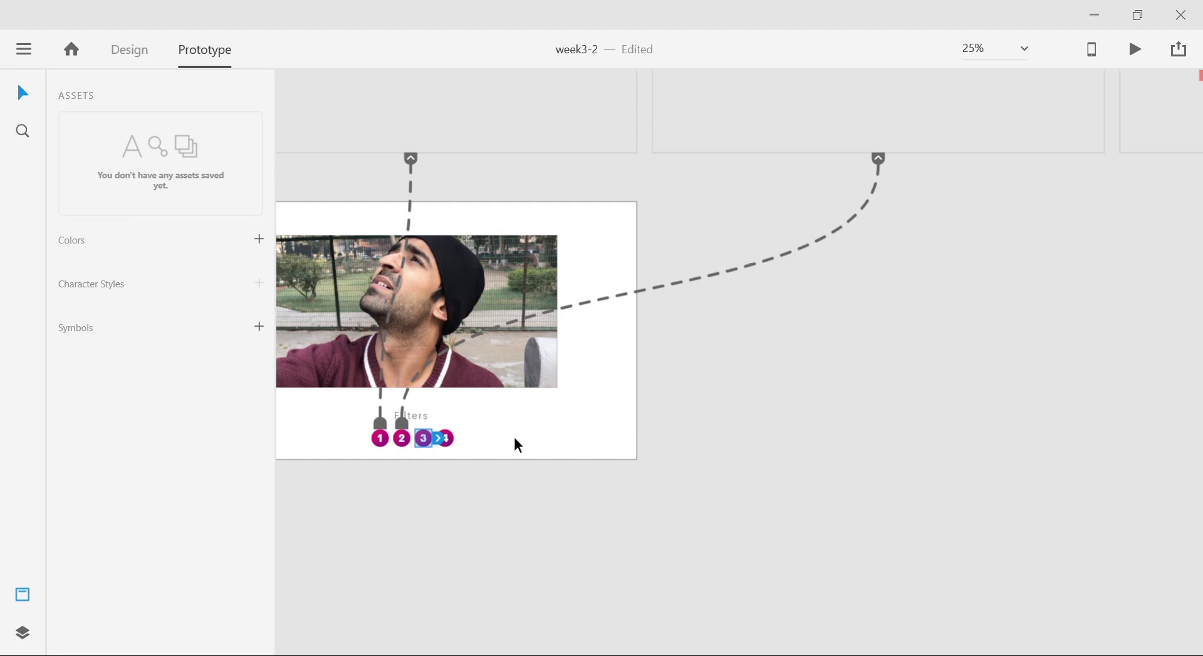
{"action": "left_click_drag", "start_coordinate": [443, 443], "coordinate": [1145, 144]}
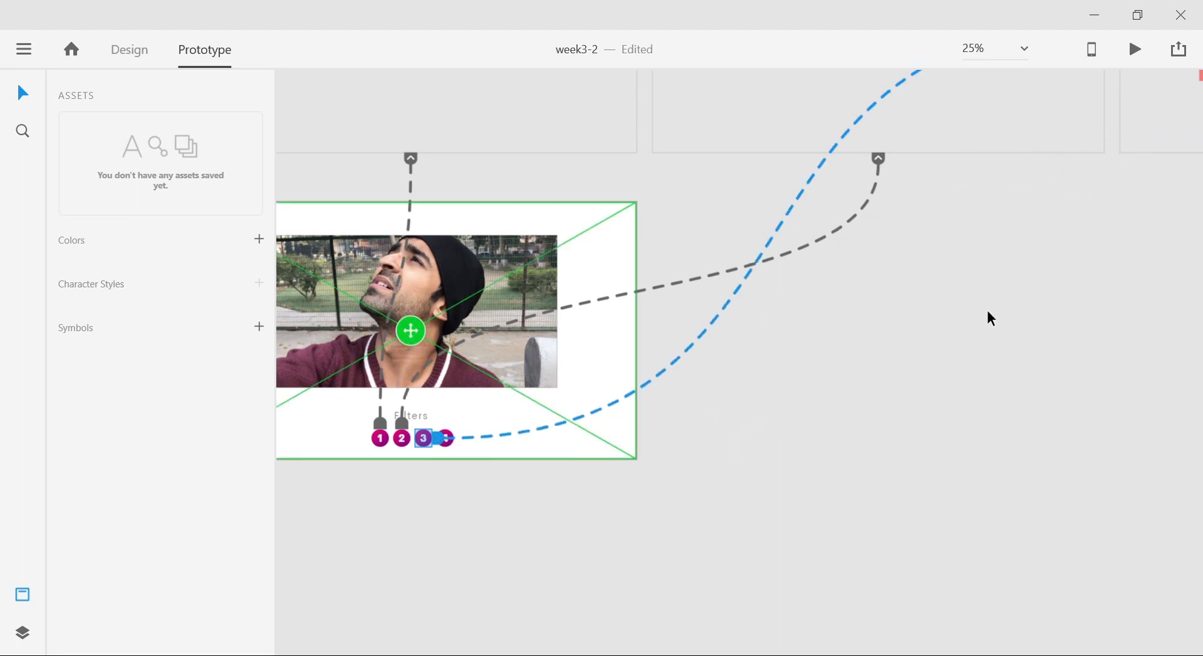
{"action": "scroll", "coordinate": [988, 316], "scroll_direction": "up", "scroll_amount": 3}
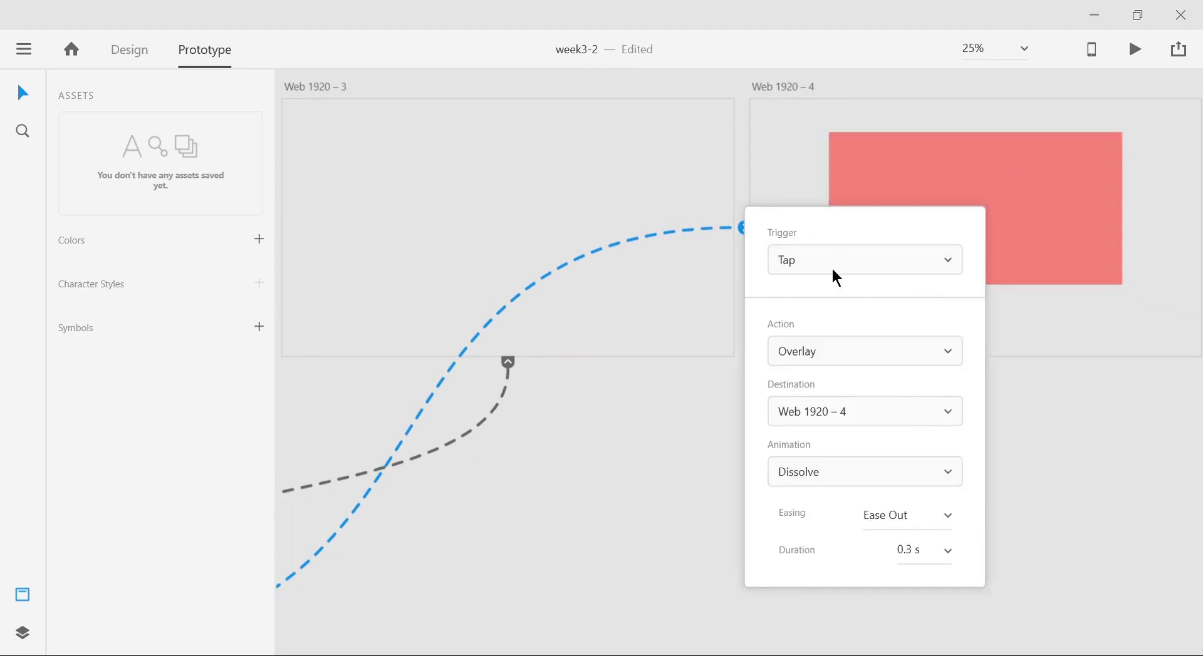
{"action": "left_click", "coordinate": [551, 508]}
- Make filter button 4 open Web 1920 – 5 as a Dissolve overlay on tap
{"action": "scroll", "coordinate": [979, 265], "scroll_direction": "down", "scroll_amount": 5}
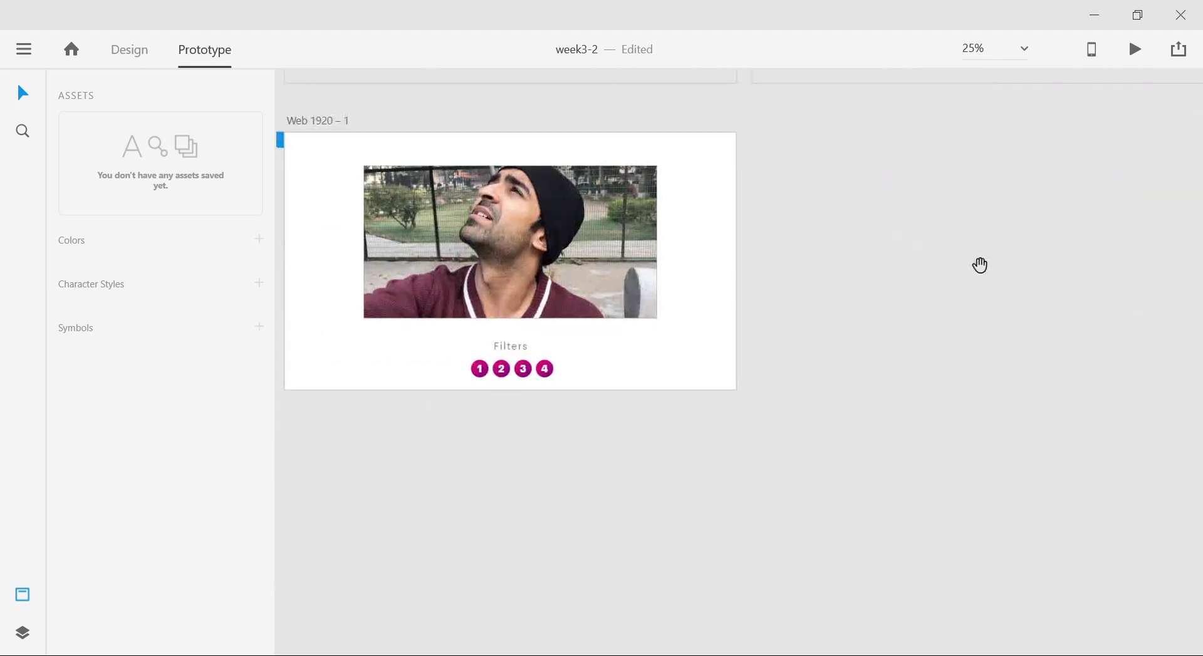
{"action": "scroll", "coordinate": [859, 333], "scroll_direction": "down", "scroll_amount": 3}
{"action": "scroll", "coordinate": [674, 384], "scroll_direction": "up", "scroll_amount": 2}
{"action": "scroll", "coordinate": [674, 385], "scroll_direction": "up", "scroll_amount": 1}
{"action": "scroll", "coordinate": [674, 384], "scroll_direction": "right", "scroll_amount": 1}
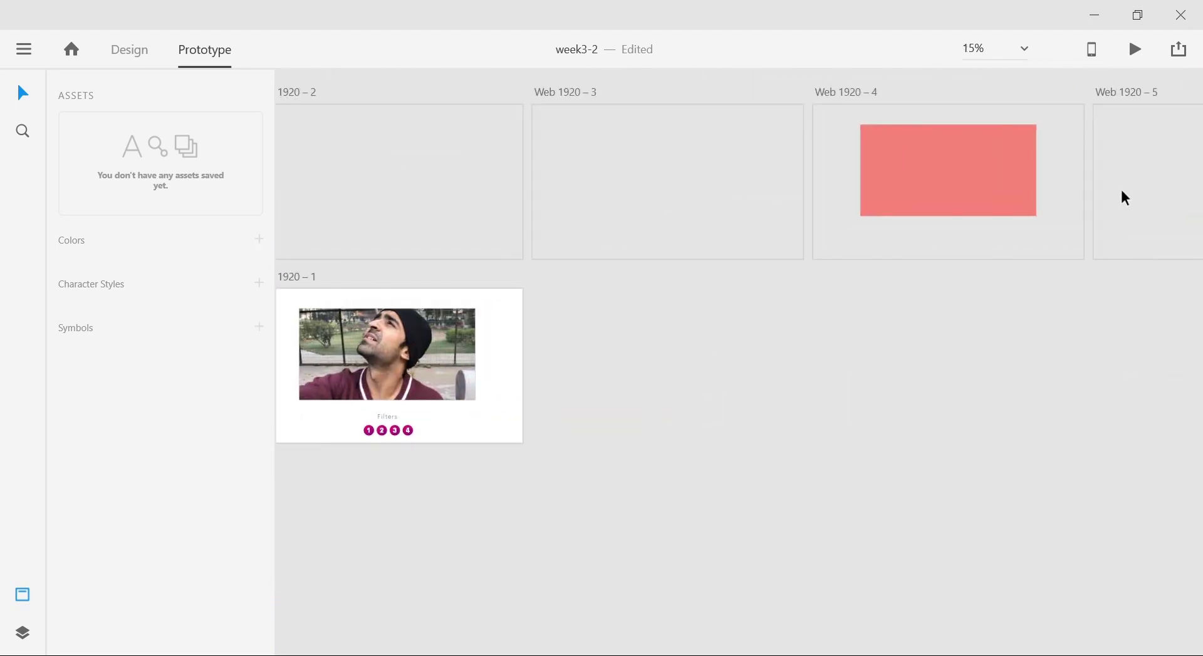
{"action": "left_click", "coordinate": [410, 434]}
{"action": "left_click_drag", "start_coordinate": [419, 440], "coordinate": [1137, 175]}
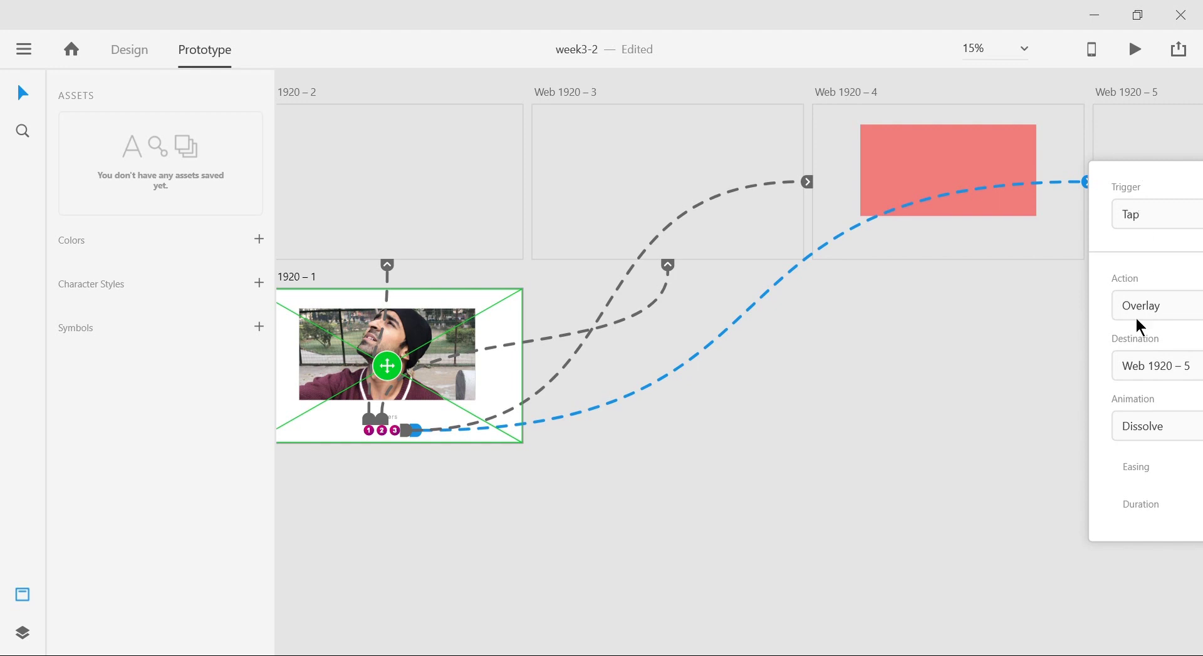
{"action": "left_click", "coordinate": [870, 520]}
- Zoom to 33% and centre the photo artboard in view
{"action": "left_click_drag", "start_coordinate": [561, 518], "coordinate": [845, 477]}
{"action": "key", "text": "ctrl+equal"}
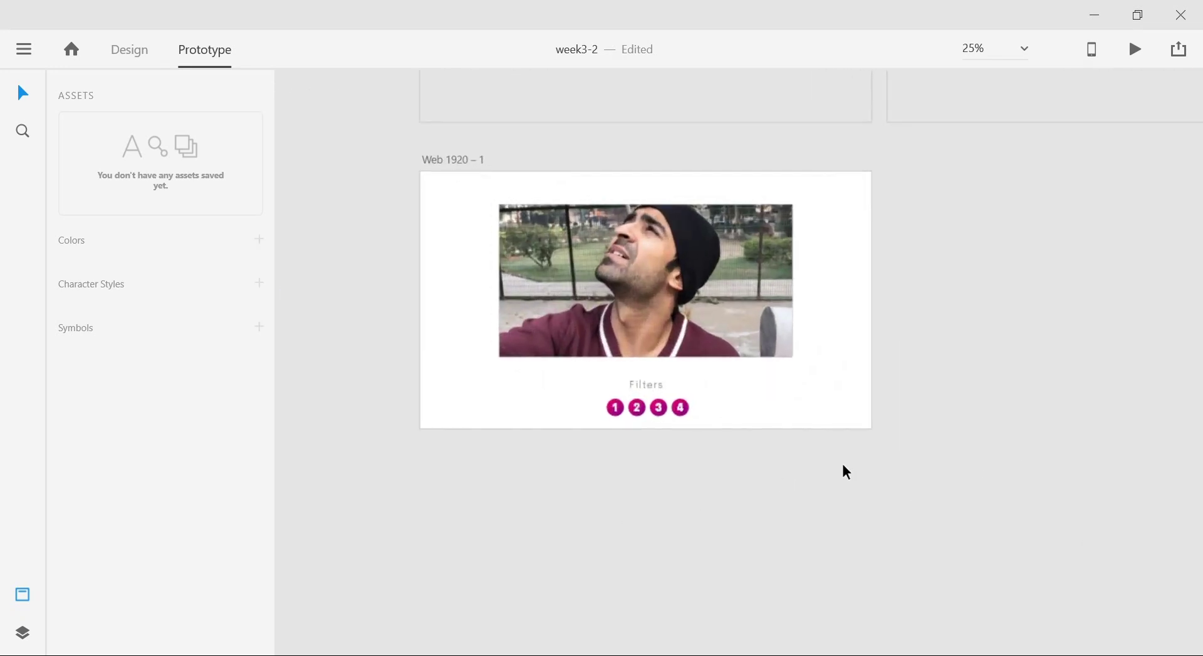
{"action": "key", "text": "ctrl+equal"}
{"action": "left_click_drag", "start_coordinate": [840, 403], "coordinate": [867, 440]}
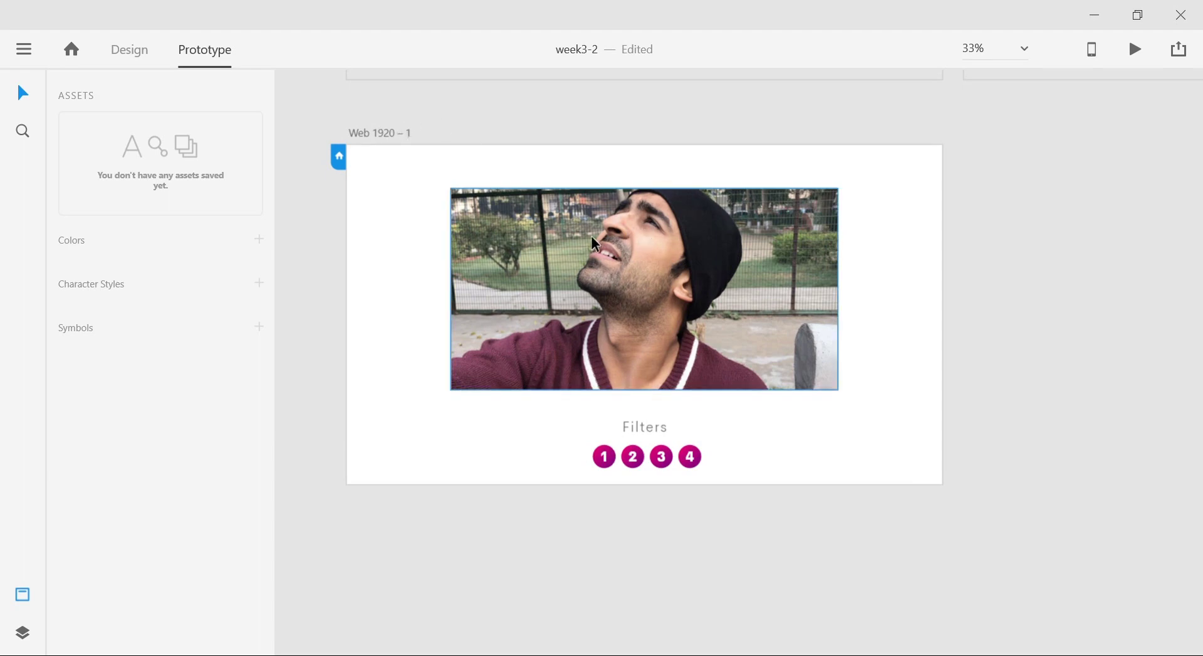
- Preview week3-2 on desktop, try filters 1 to 4 on the photo, then dismiss the blur
{"action": "left_click", "coordinate": [1135, 49]}
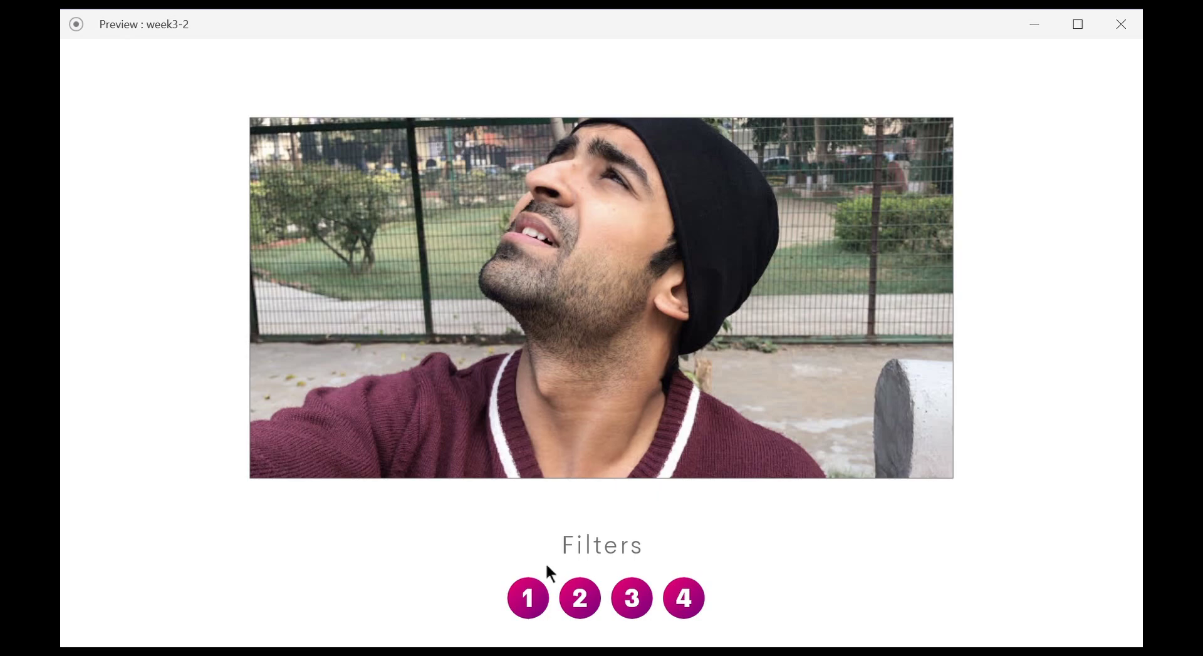
{"action": "left_click", "coordinate": [541, 605]}
{"action": "left_click", "coordinate": [601, 620]}
{"action": "left_click", "coordinate": [633, 599]}
{"action": "left_click", "coordinate": [686, 602]}
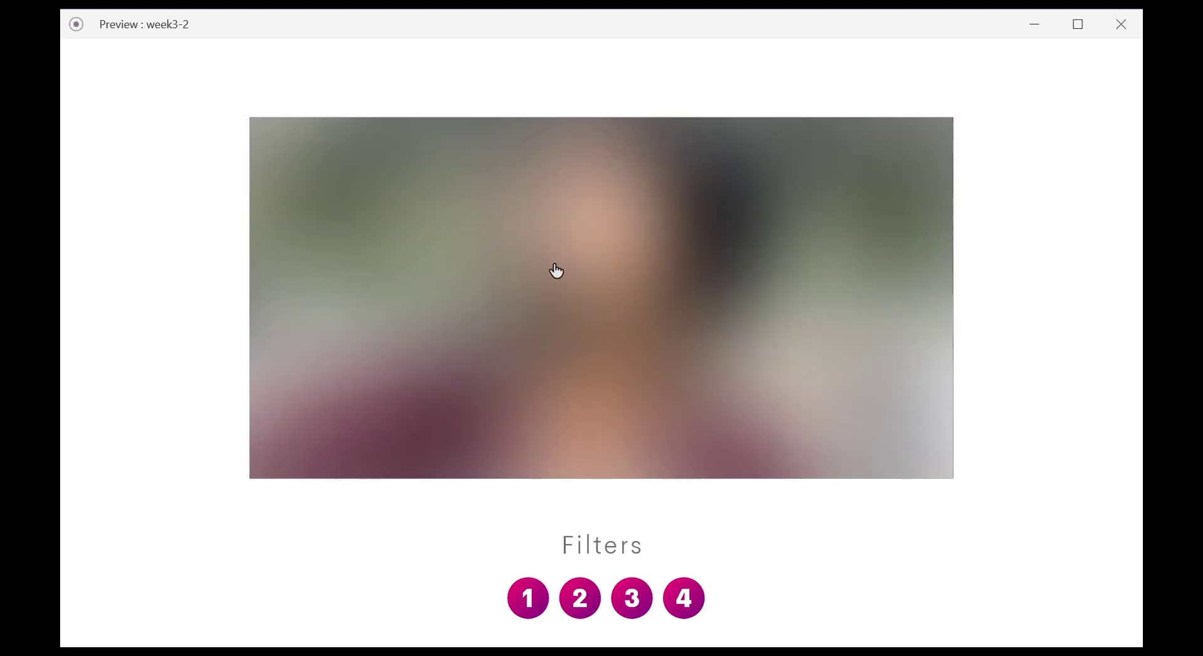
{"action": "left_click", "coordinate": [562, 309]}
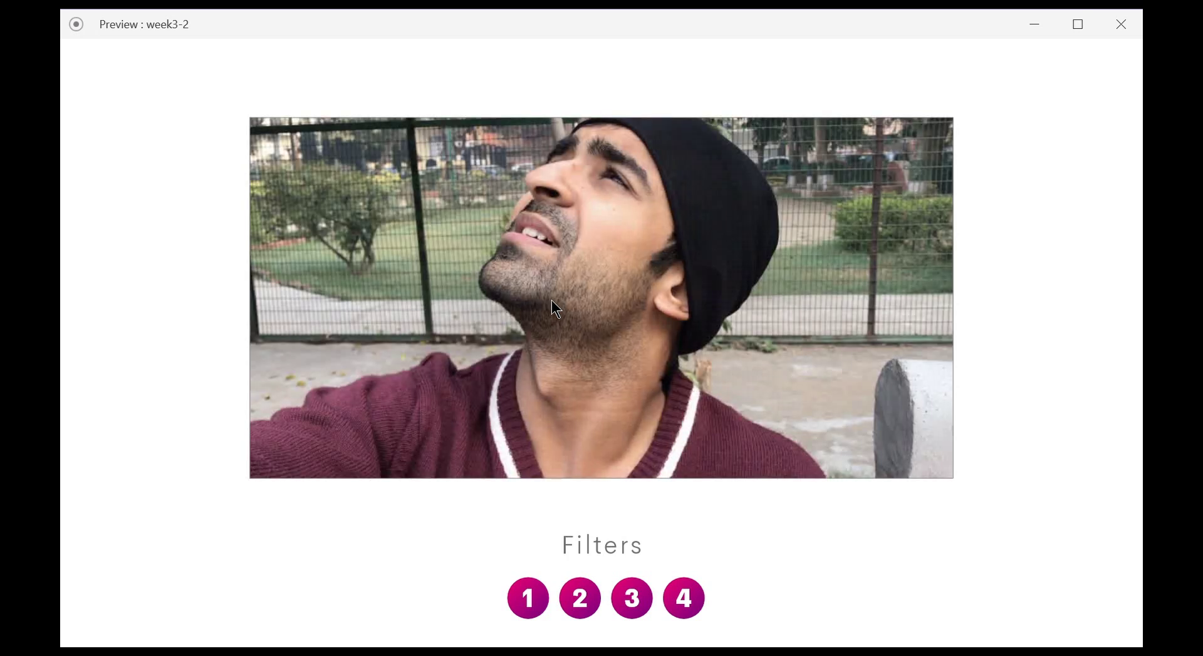